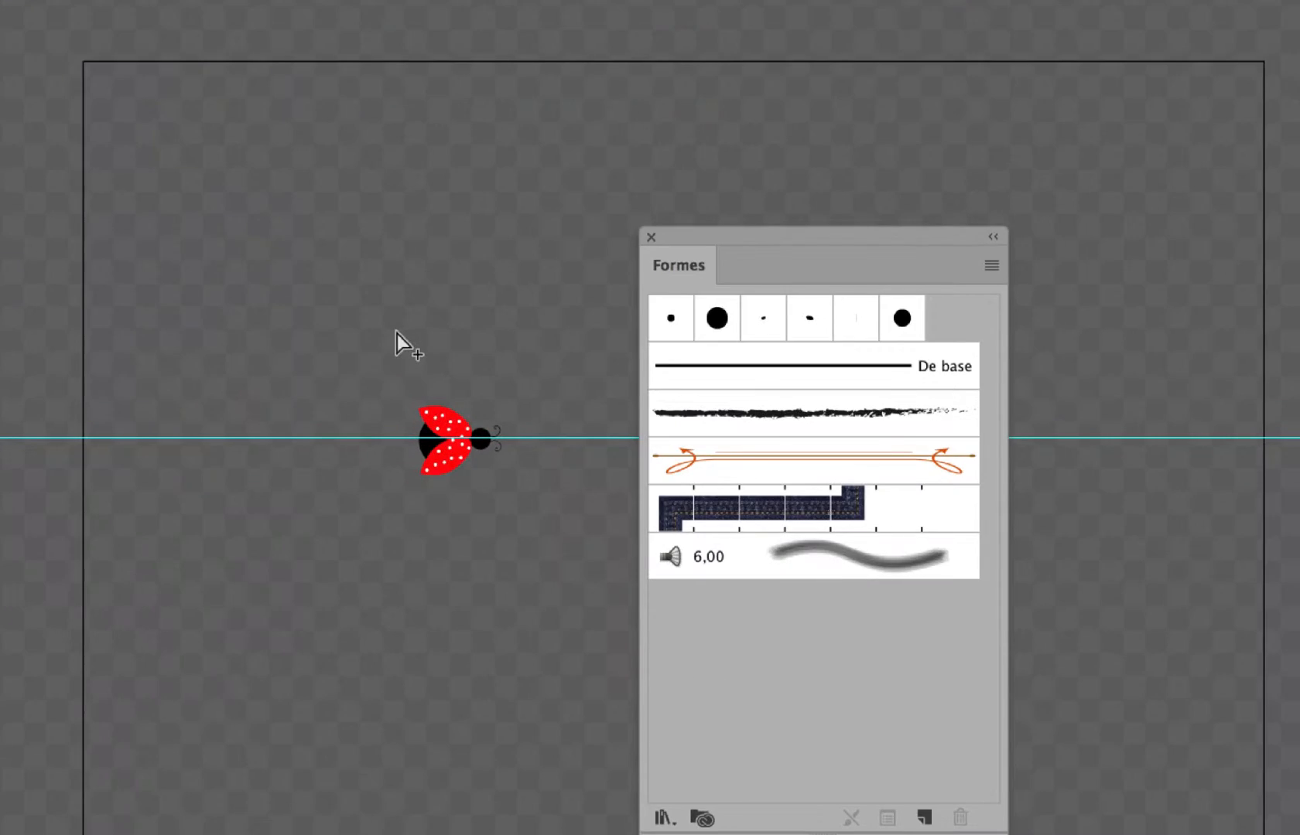
Create a scatter brush (Forme diffuse) from the ladybug artwork, keeping the default brush options.
click(424, 399)
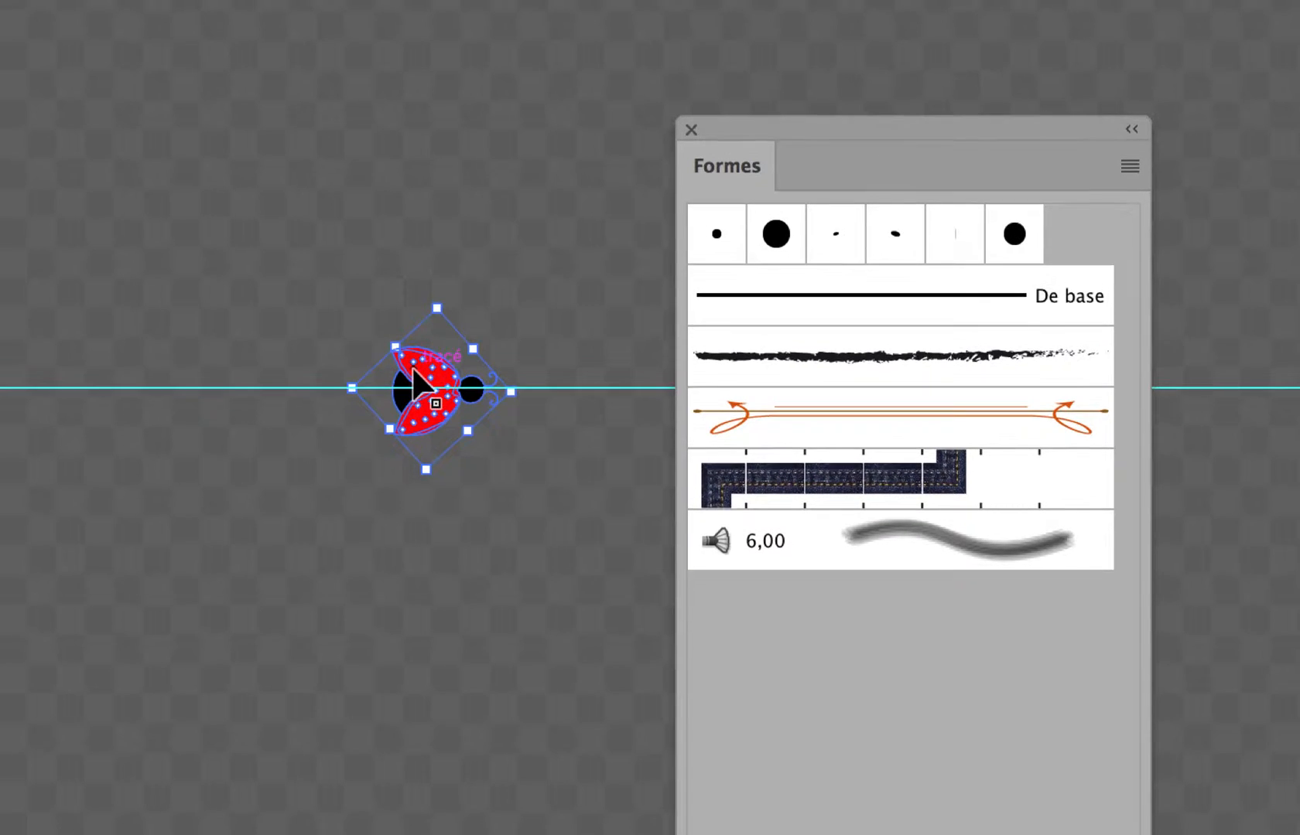
drag(414, 373, 1026, 251)
mouse_move(618, 330)
mouse_down()
mouse_move(637, 313)
mouse_move(624, 328)
mouse_up()
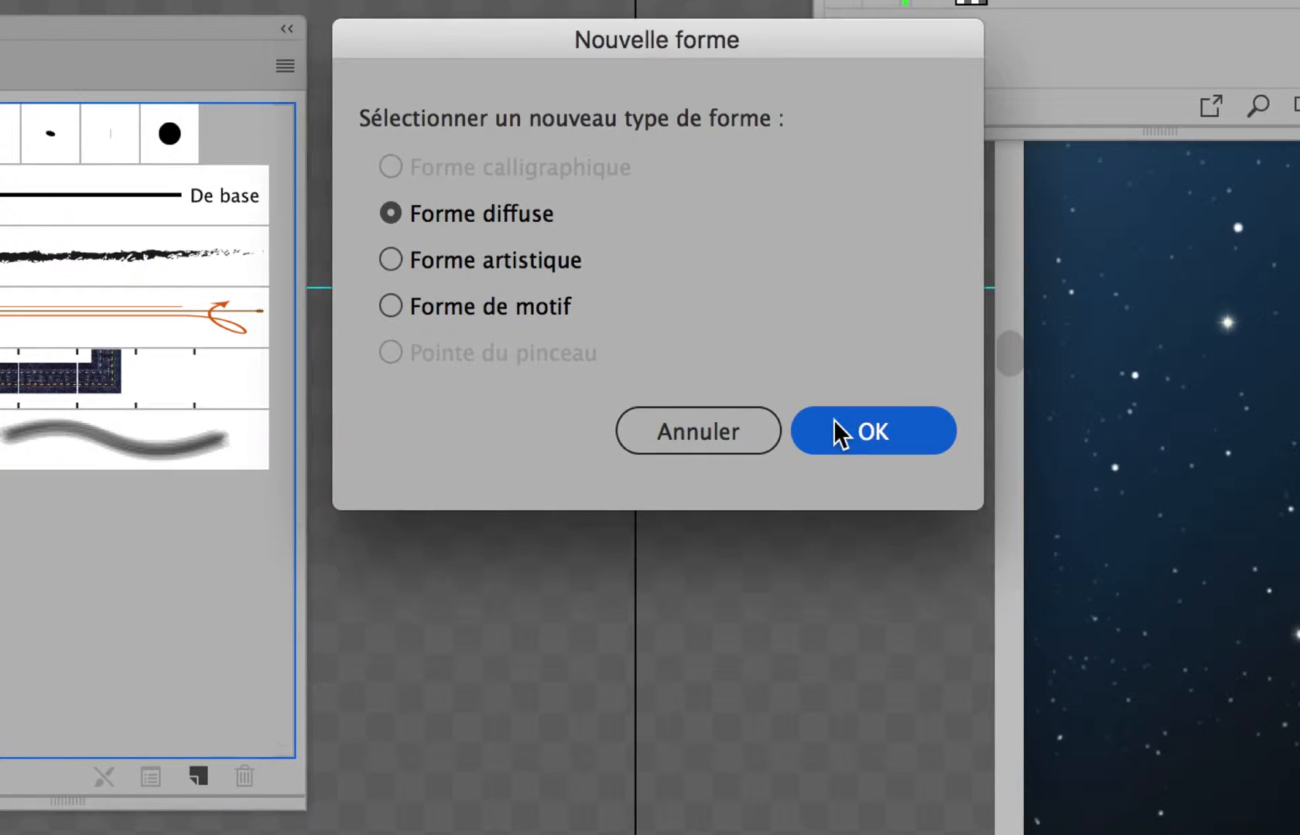
click(877, 475)
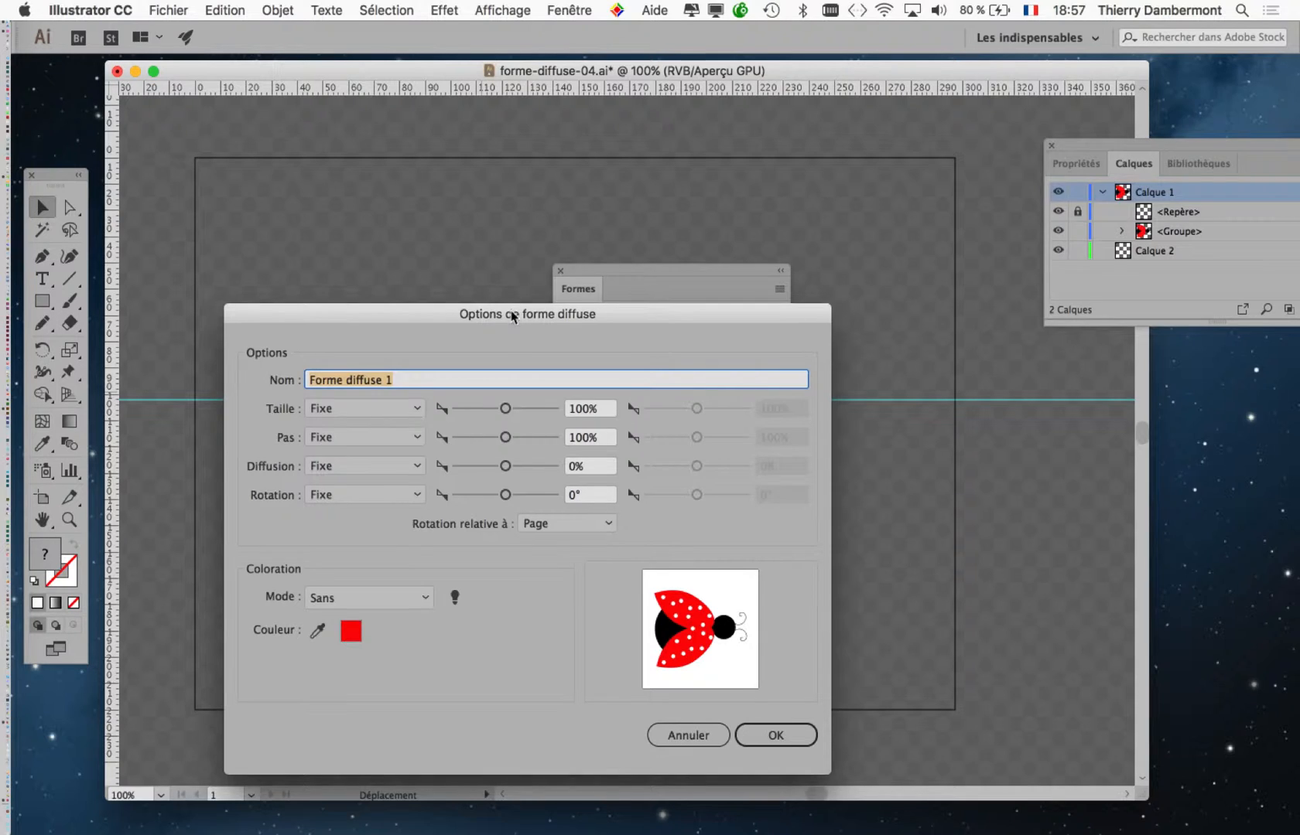
mouse_move(512, 320)
mouse_down()
mouse_move(846, 277)
mouse_move(973, 101)
mouse_move(969, 85)
mouse_move(875, 105)
mouse_up()
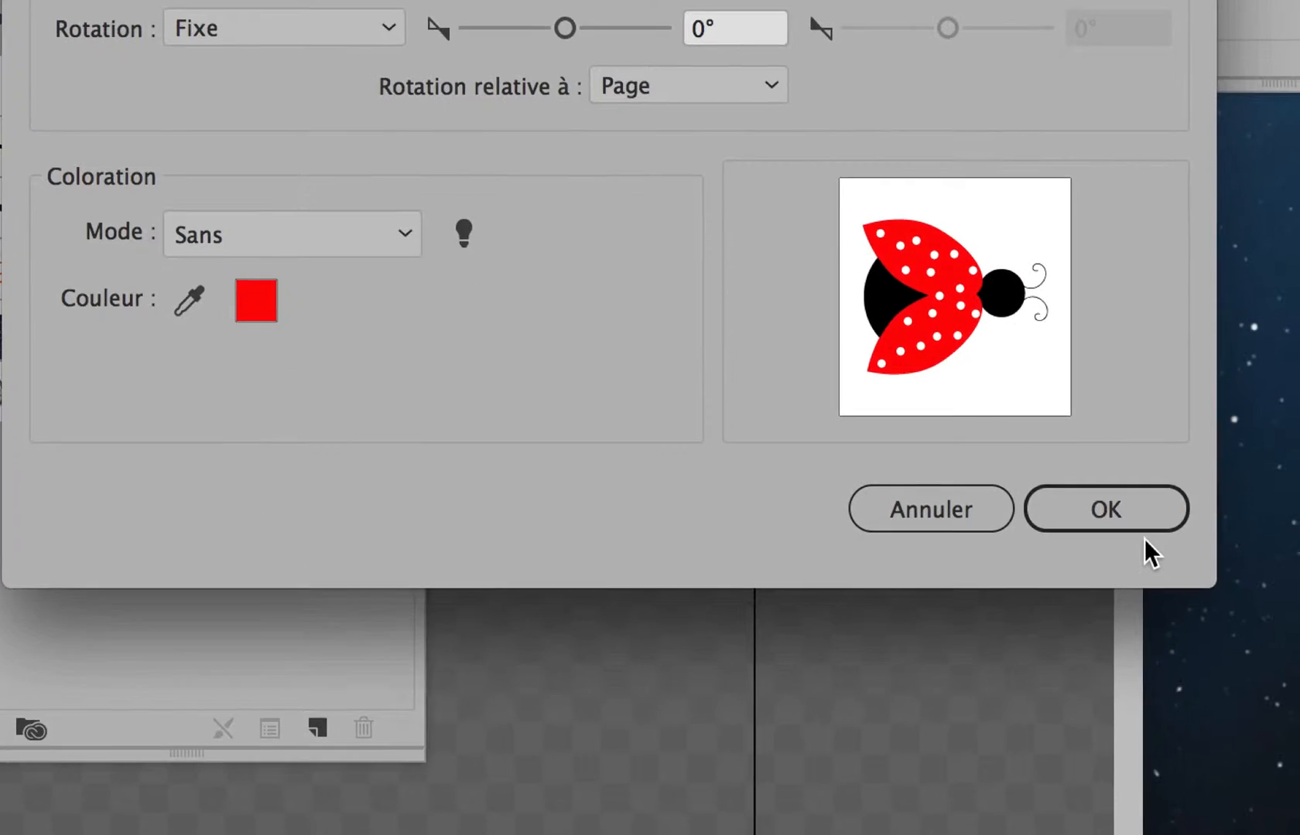
click(1143, 533)
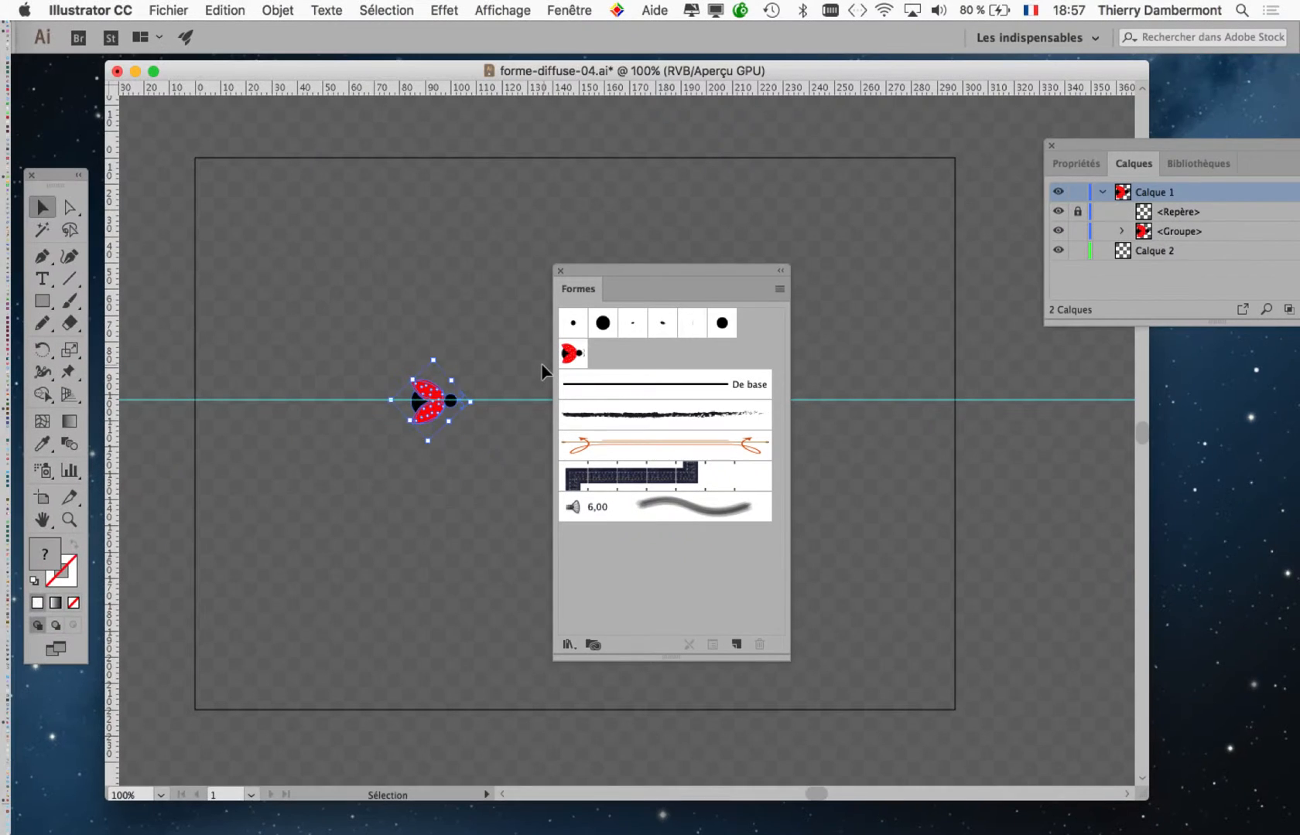
Lock and hide the Calque 1 layer that holds the original ladybug.
click(1102, 192)
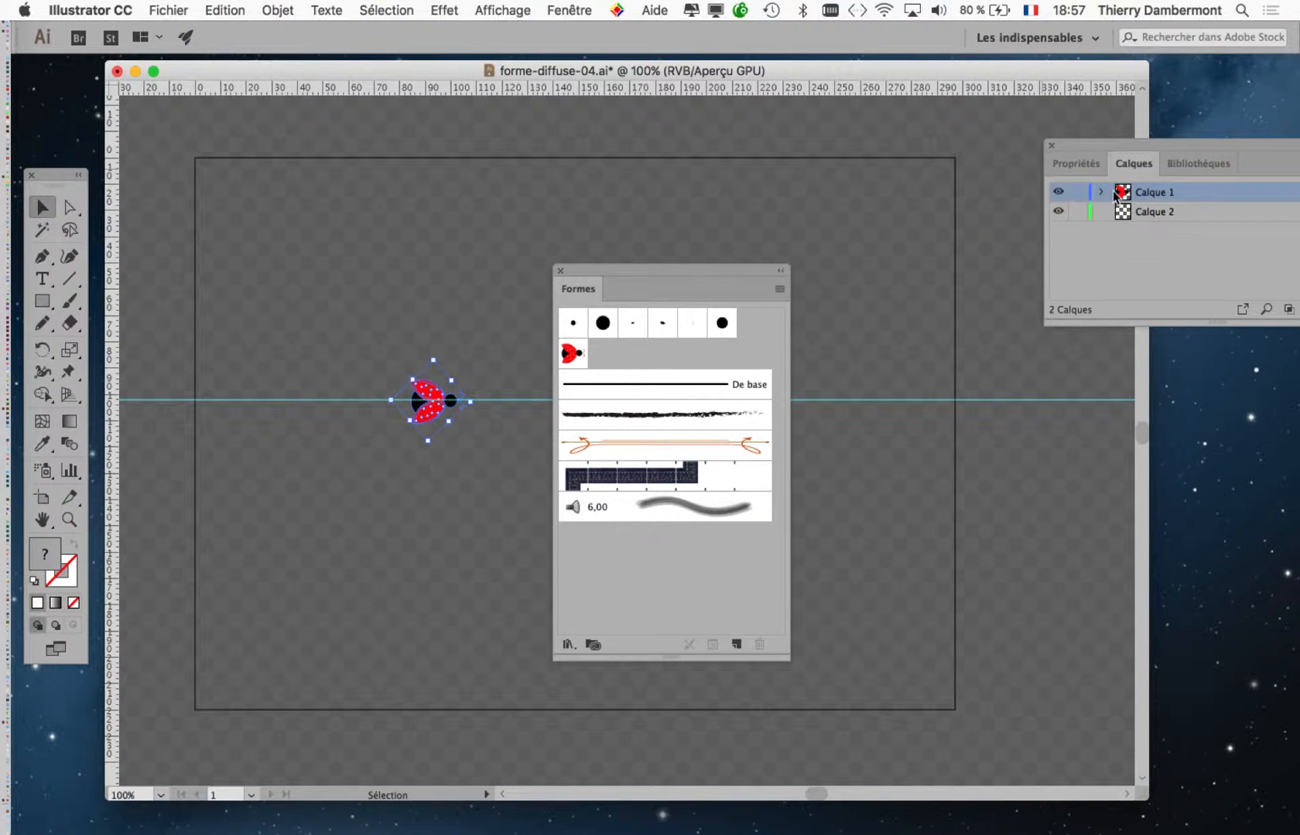
drag(1087, 147, 1061, 147)
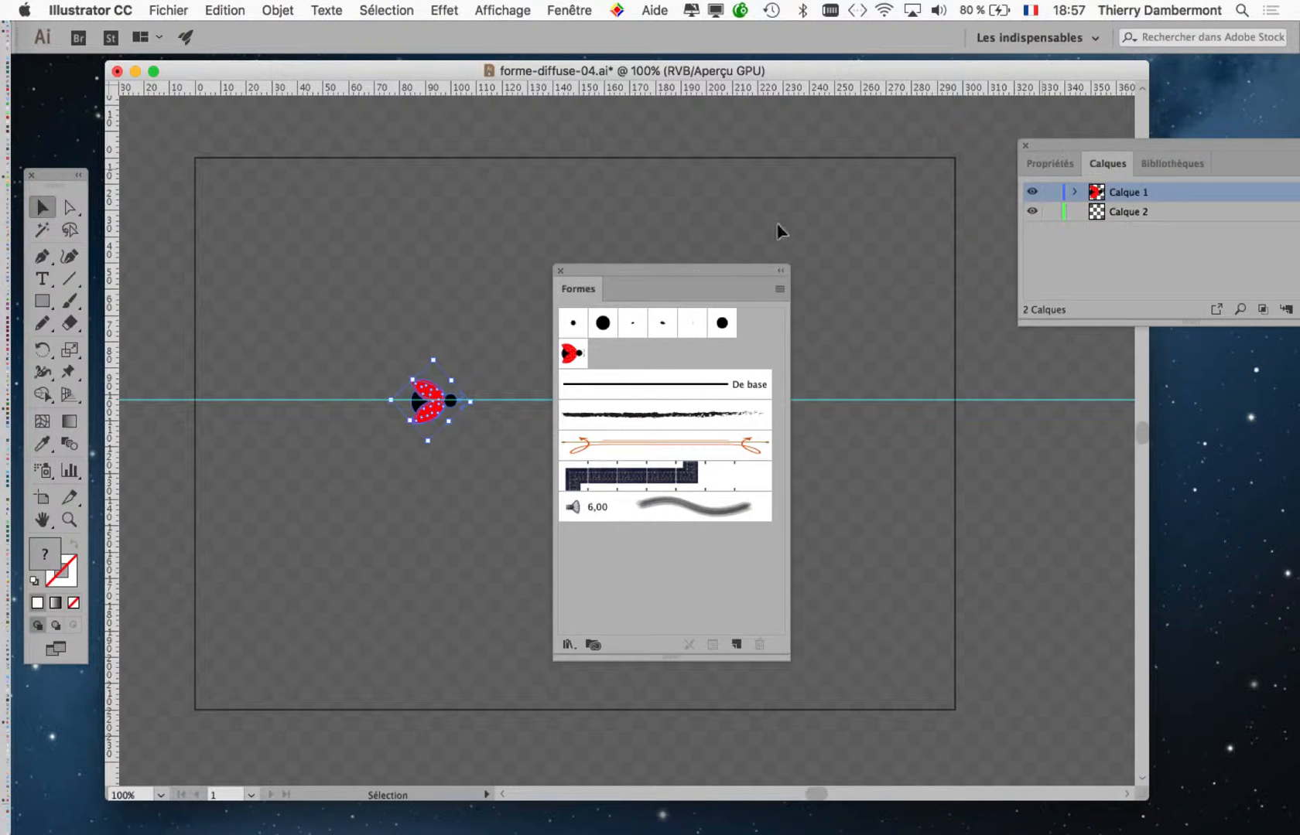
drag(686, 273, 238, 519)
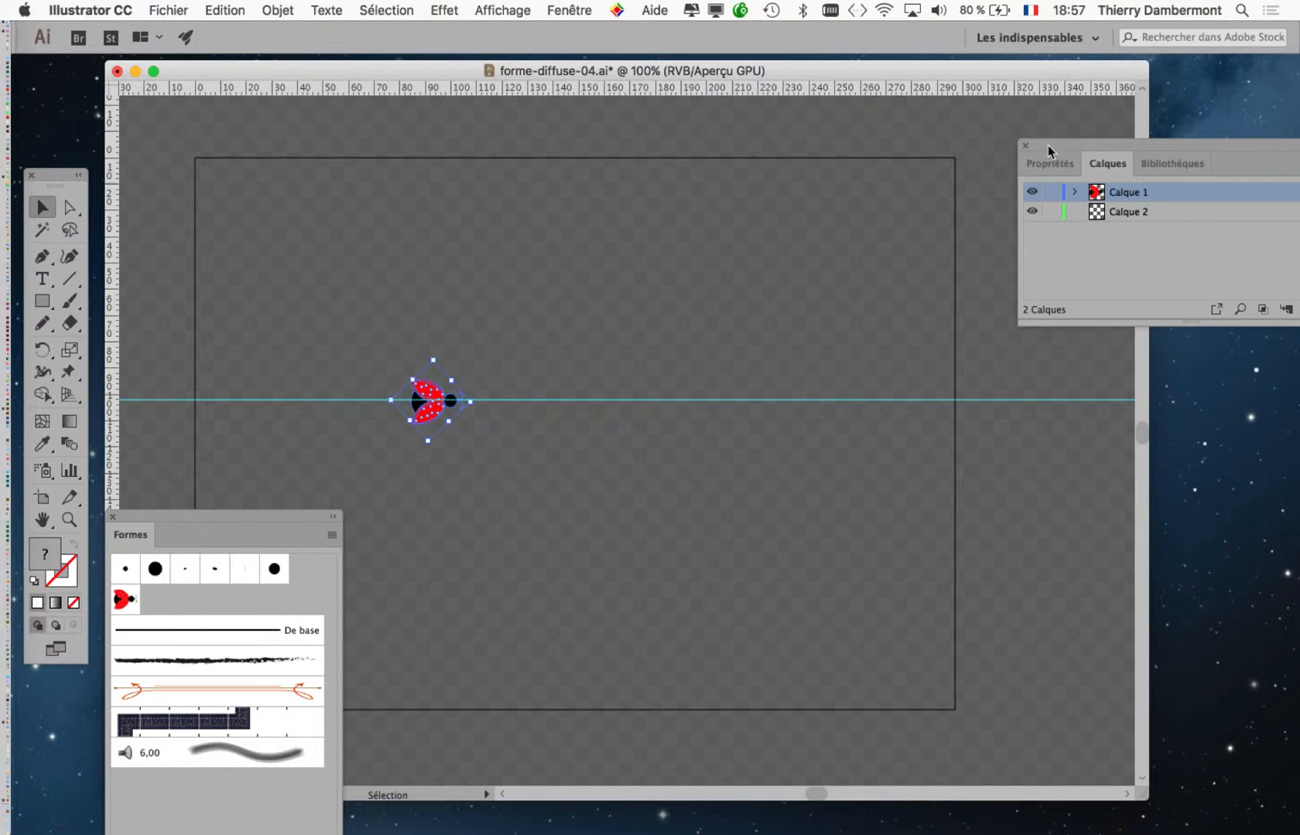
drag(1020, 158, 661, 280)
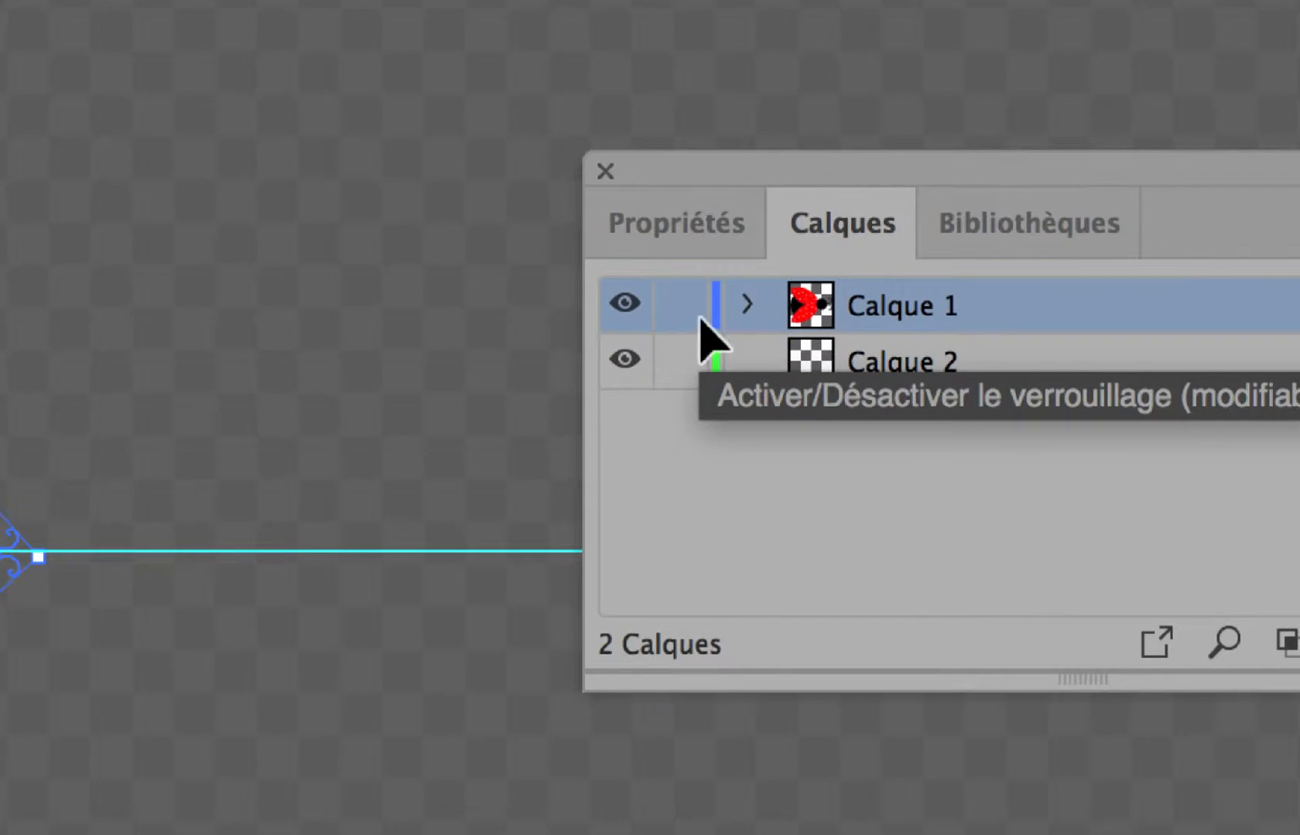
click(681, 305)
click(627, 305)
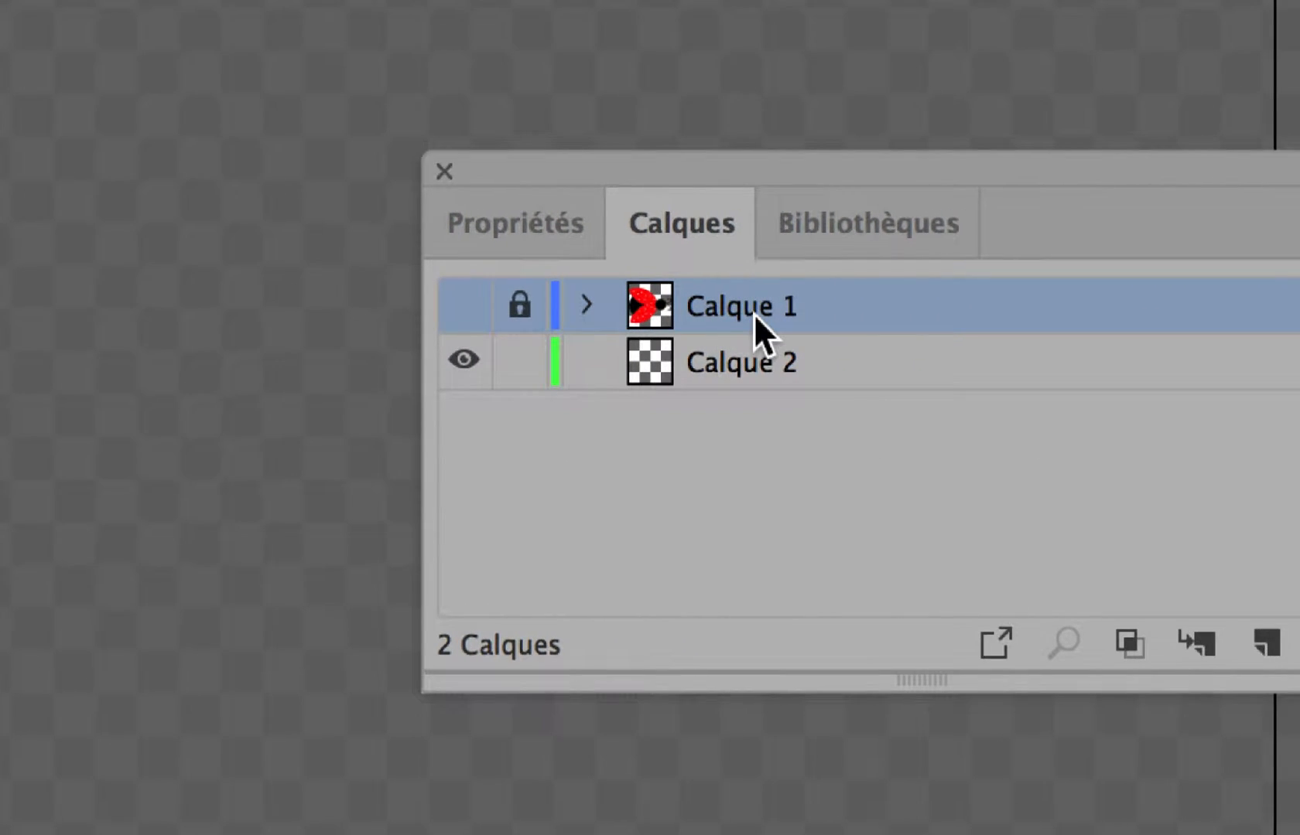
Rename the Calque 1 layer as backup ladybug.
double_click(754, 315)
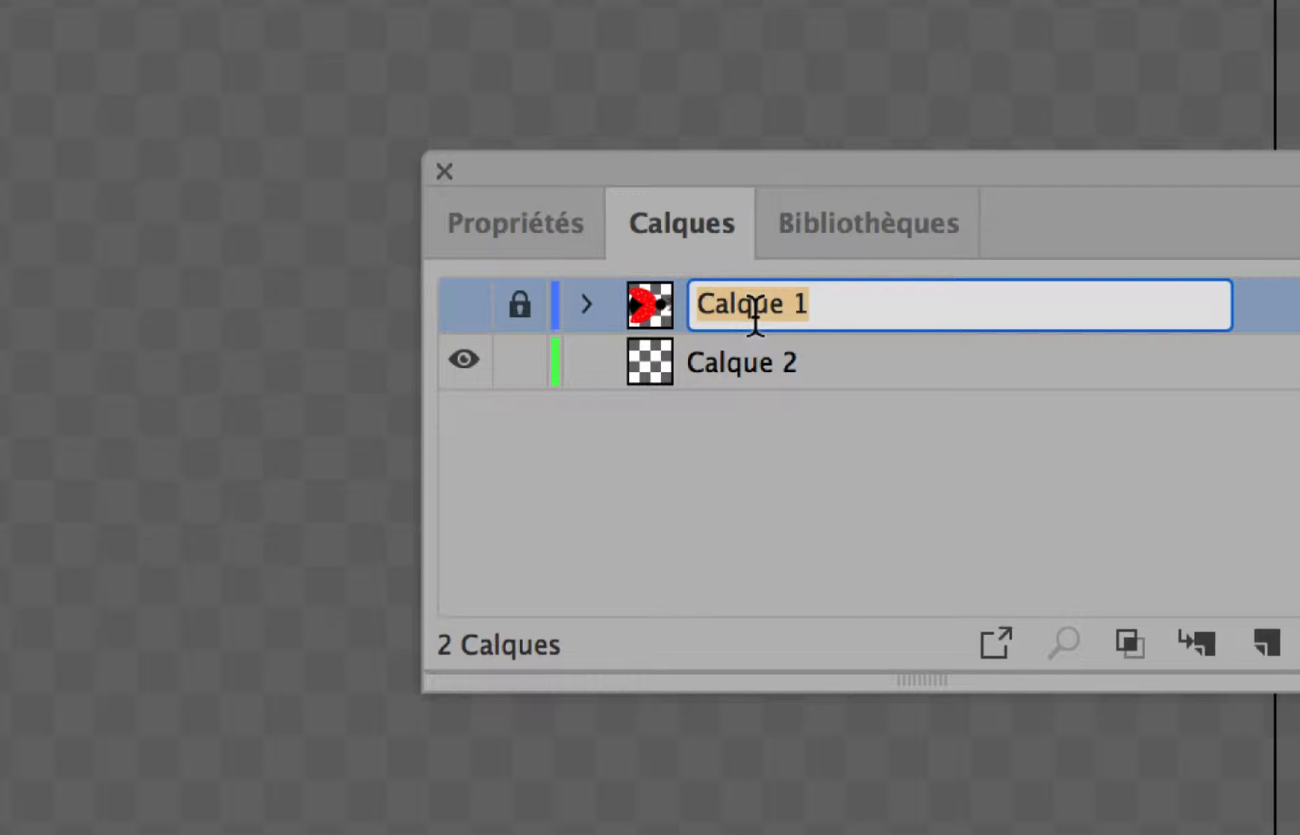
text(backup )
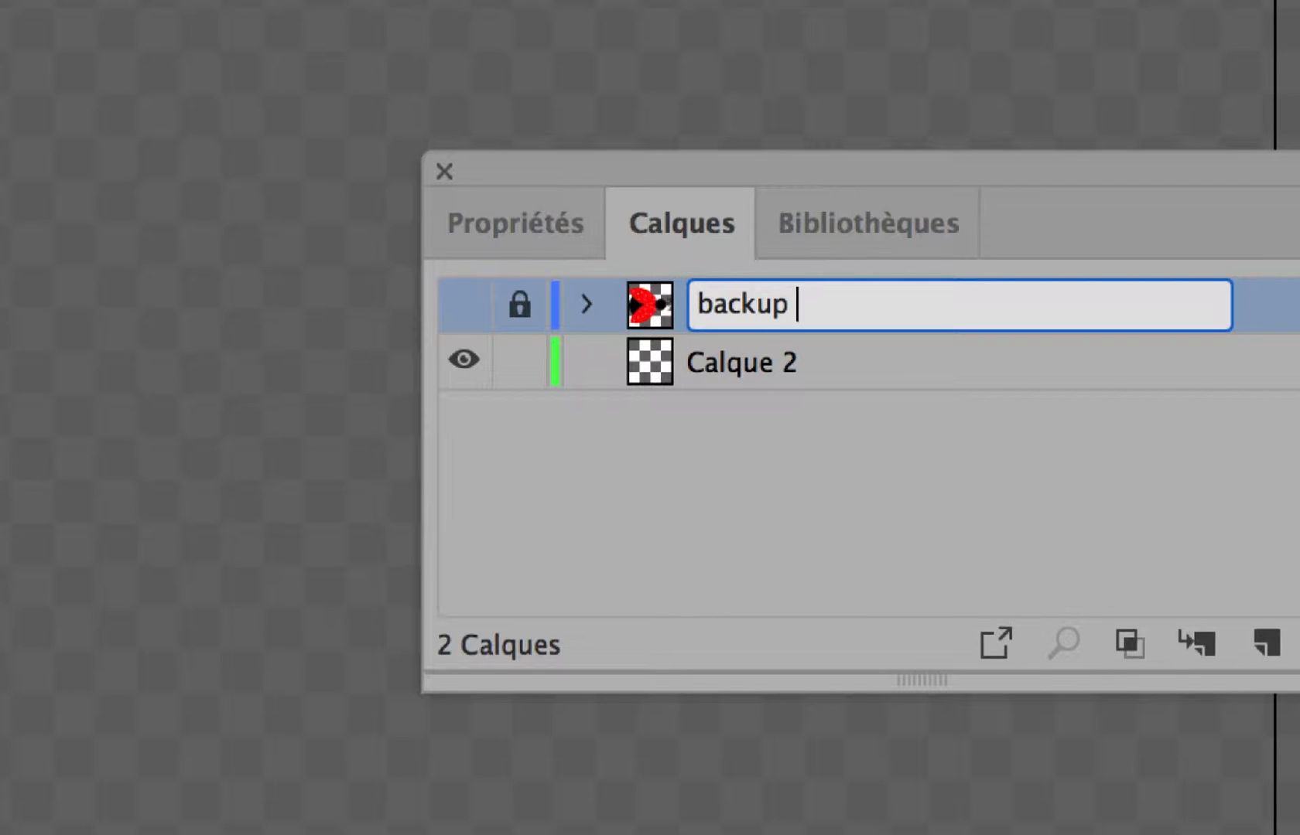
text(ladybug)
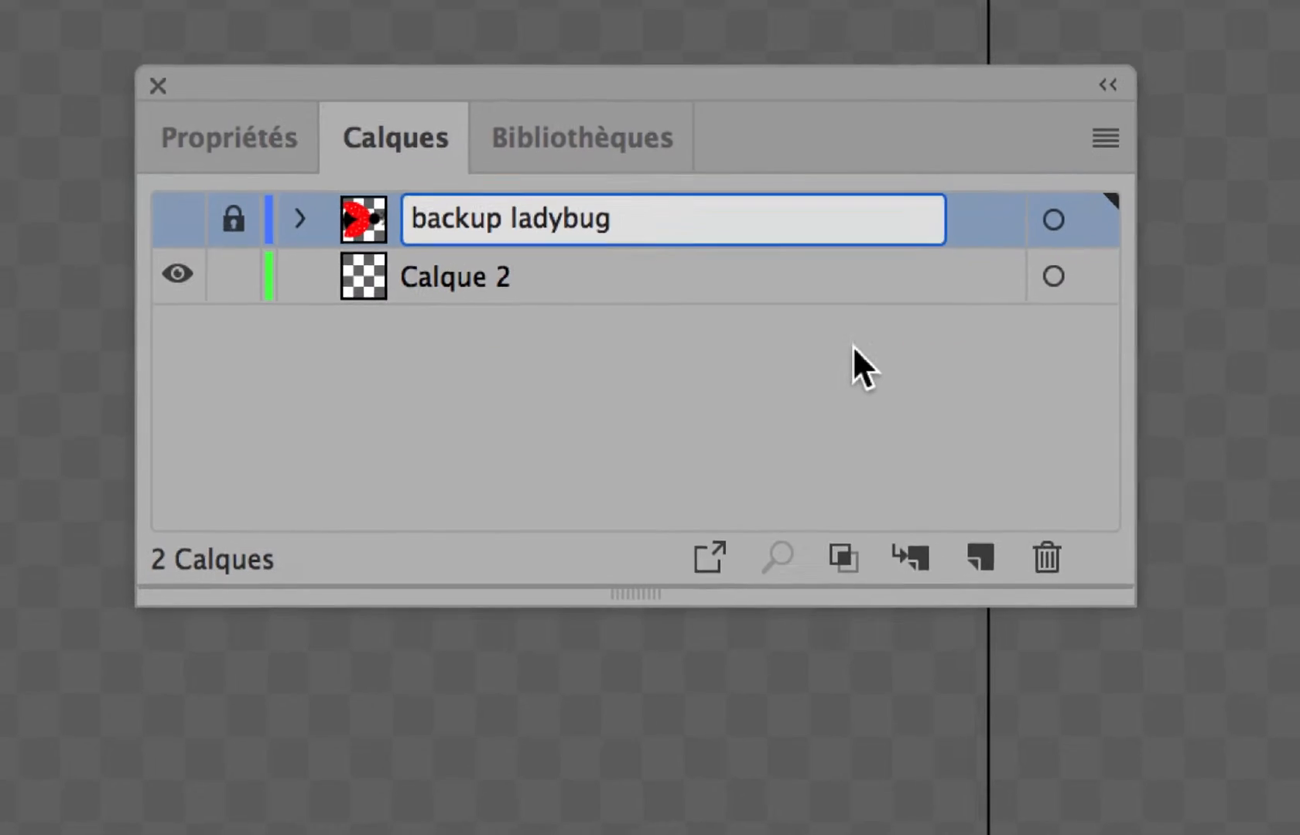
click(1106, 442)
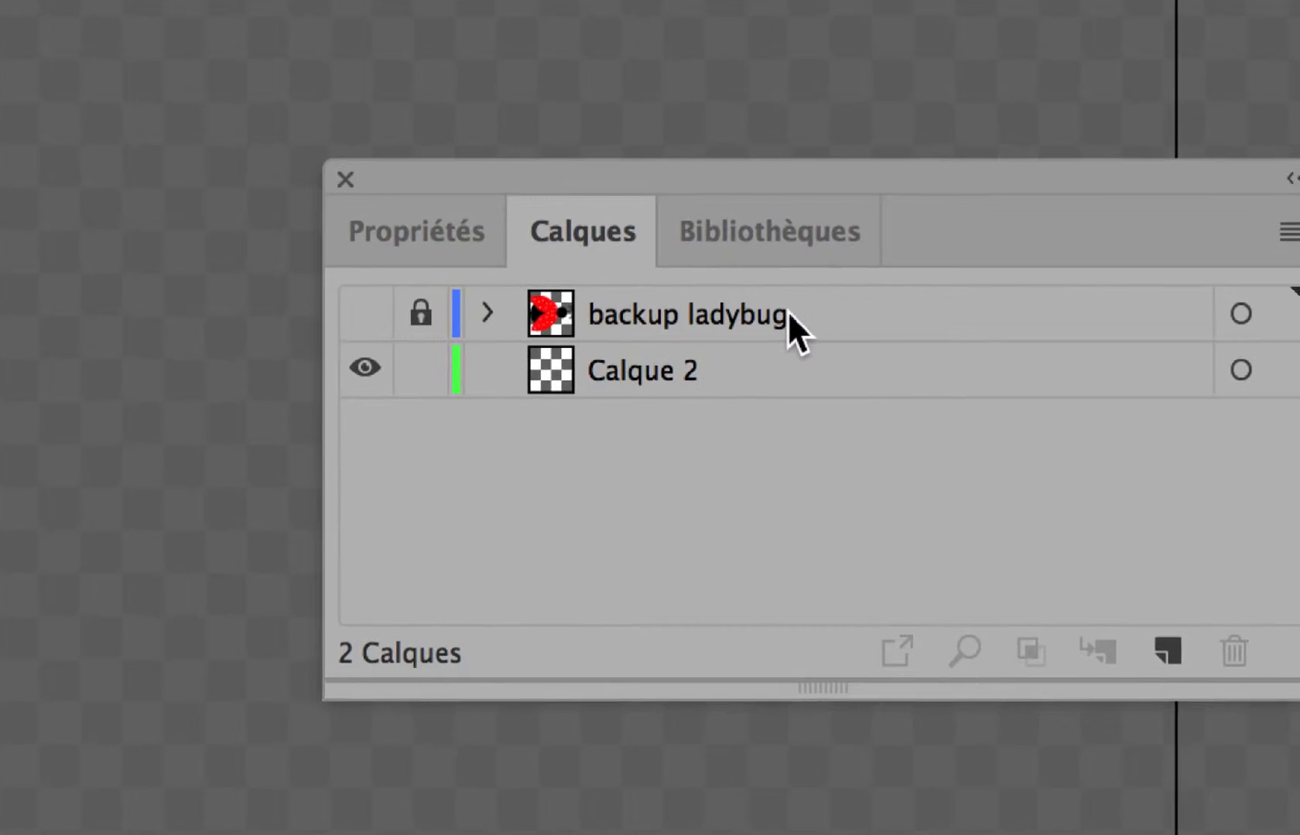
Add a new layer above backup ladybug and delete the empty Calque 2 layer.
click(788, 311)
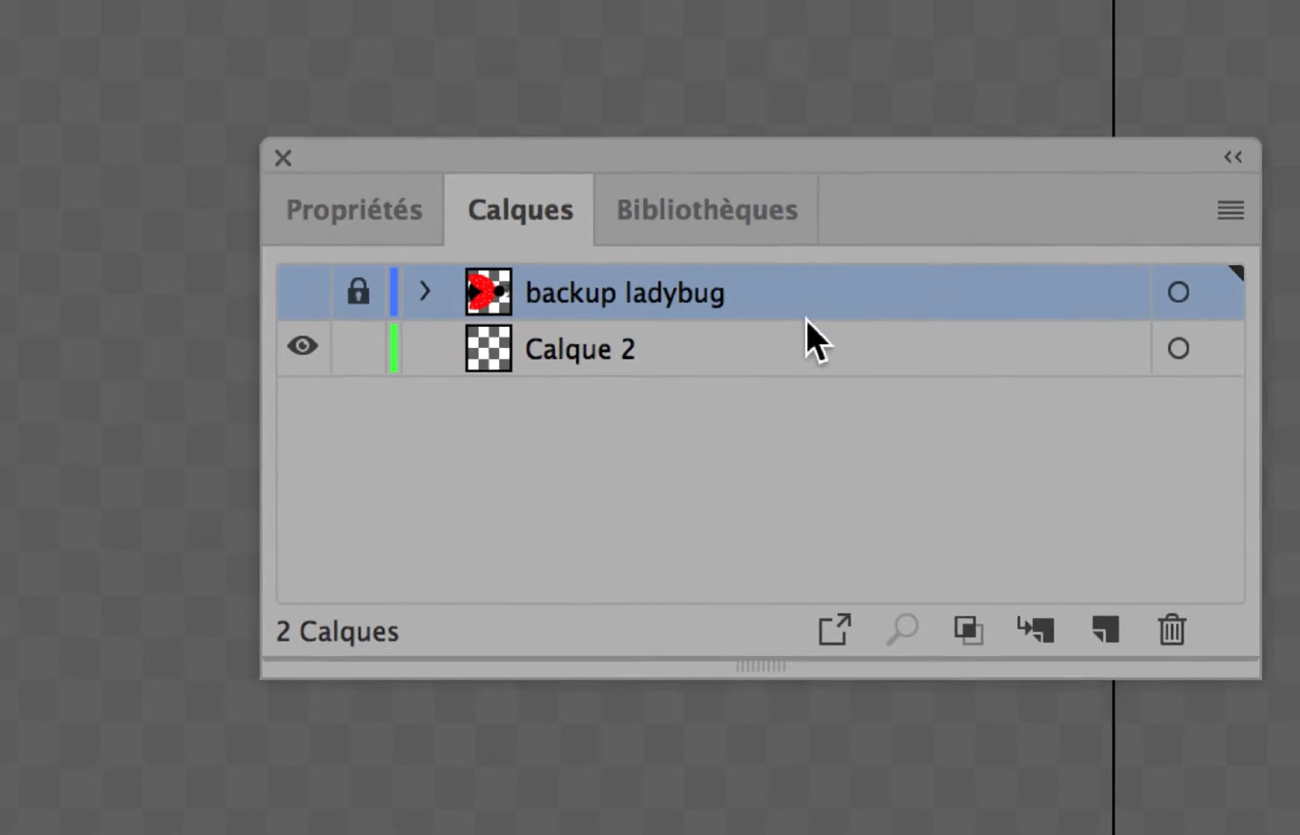
click(794, 324)
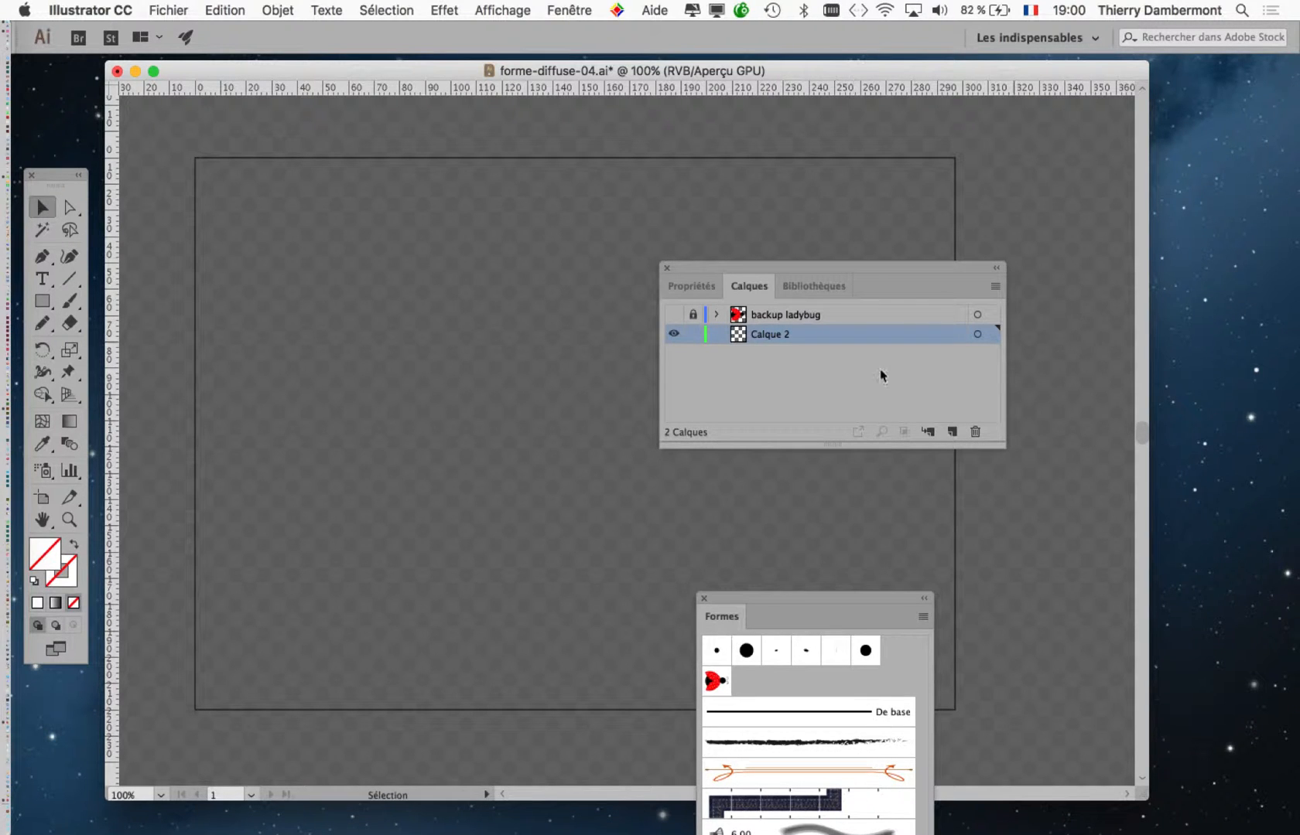
key(super)
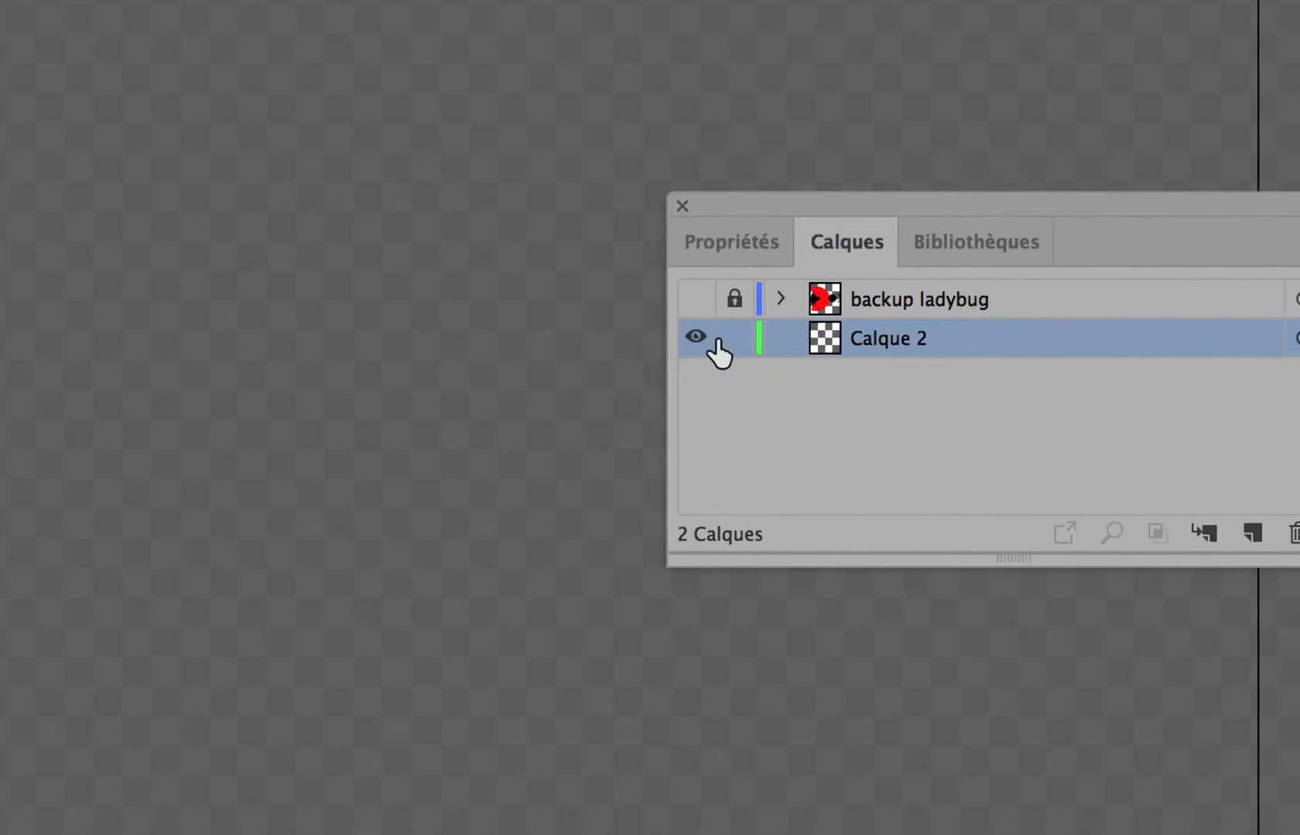
click(518, 336)
click(801, 328)
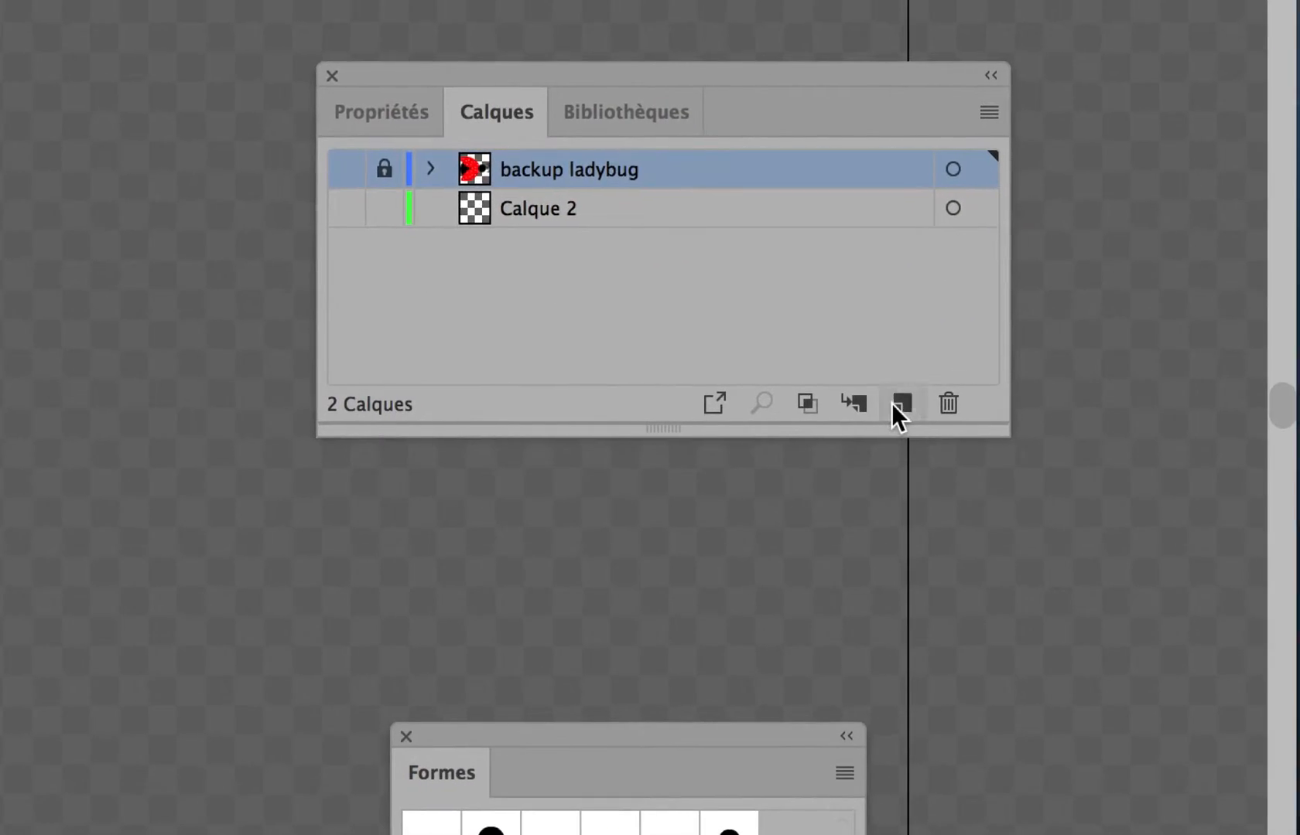
click(940, 453)
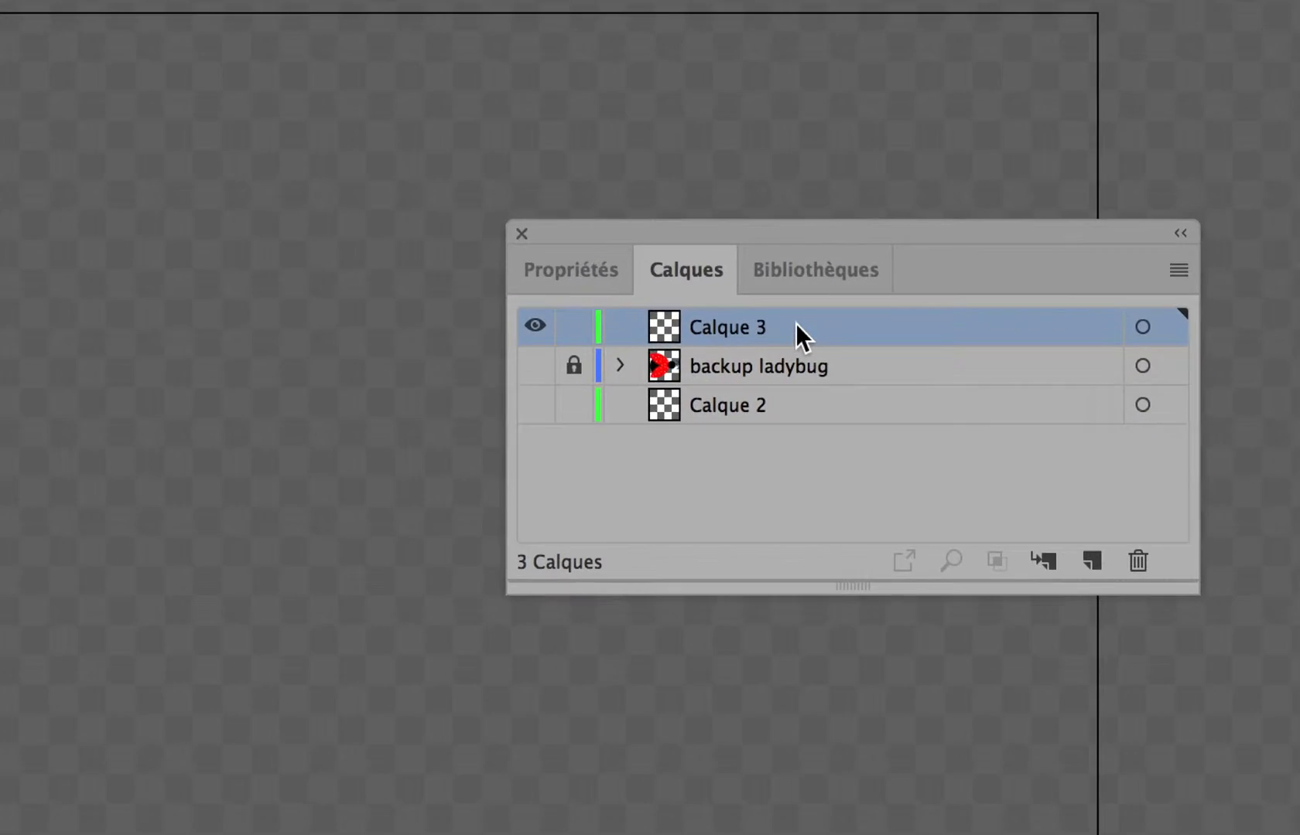
drag(828, 357, 1207, 499)
drag(909, 406, 914, 410)
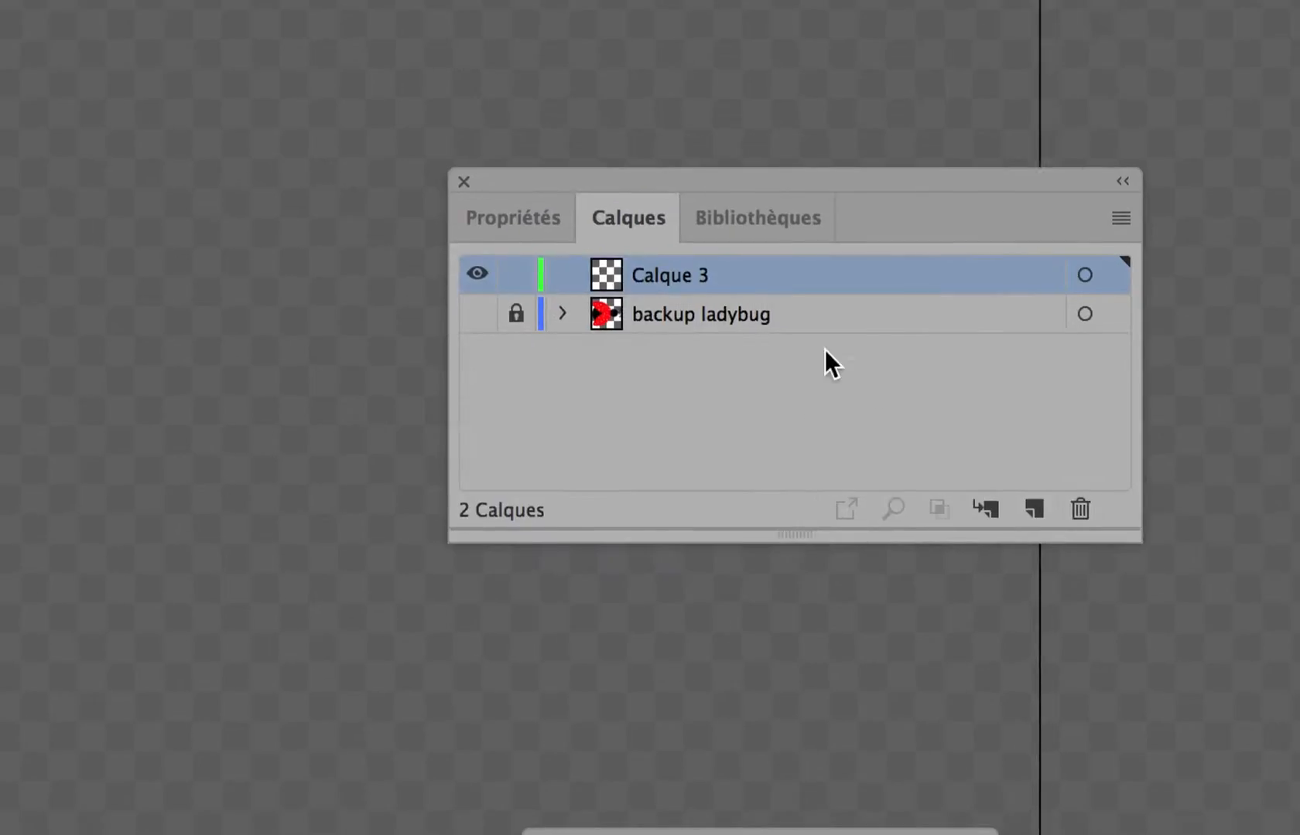
click(542, 216)
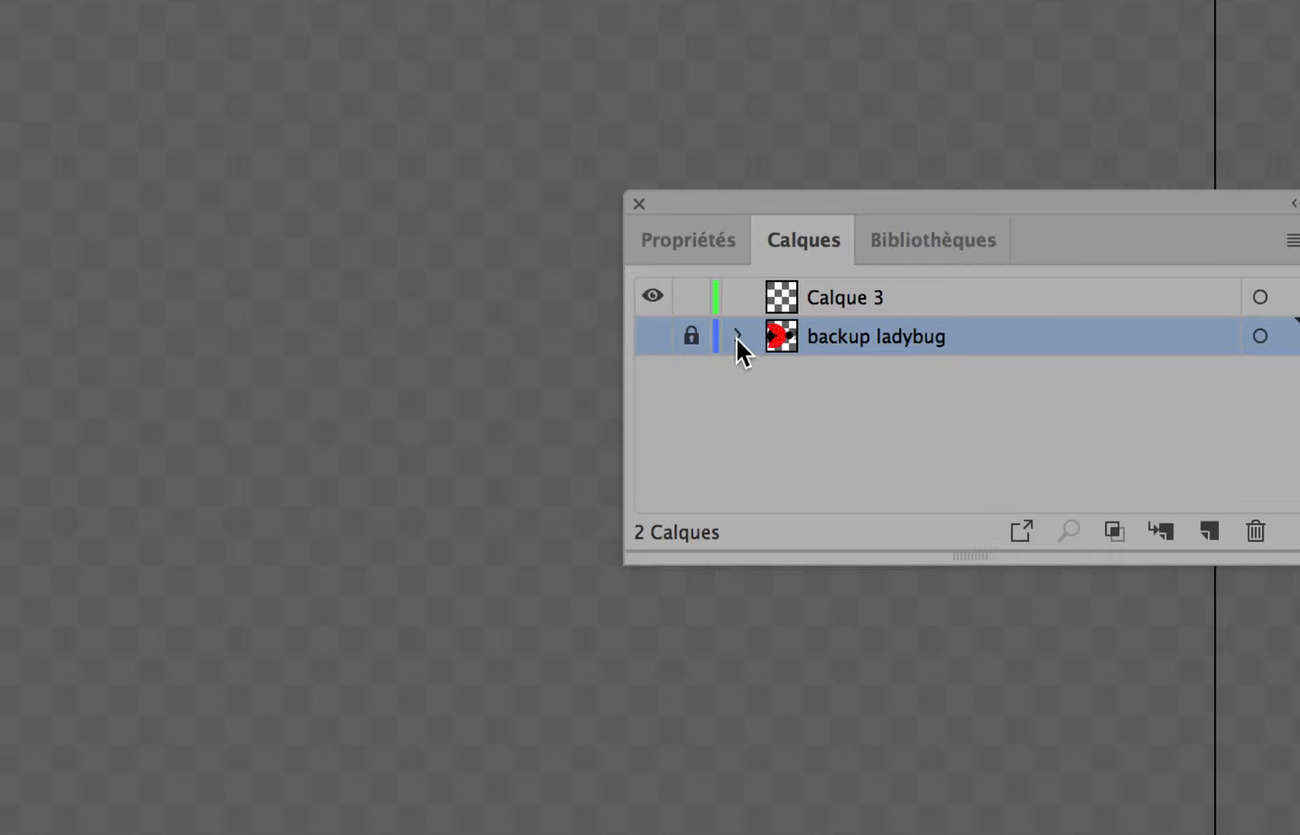
click(737, 336)
click(738, 336)
click(737, 337)
click(738, 337)
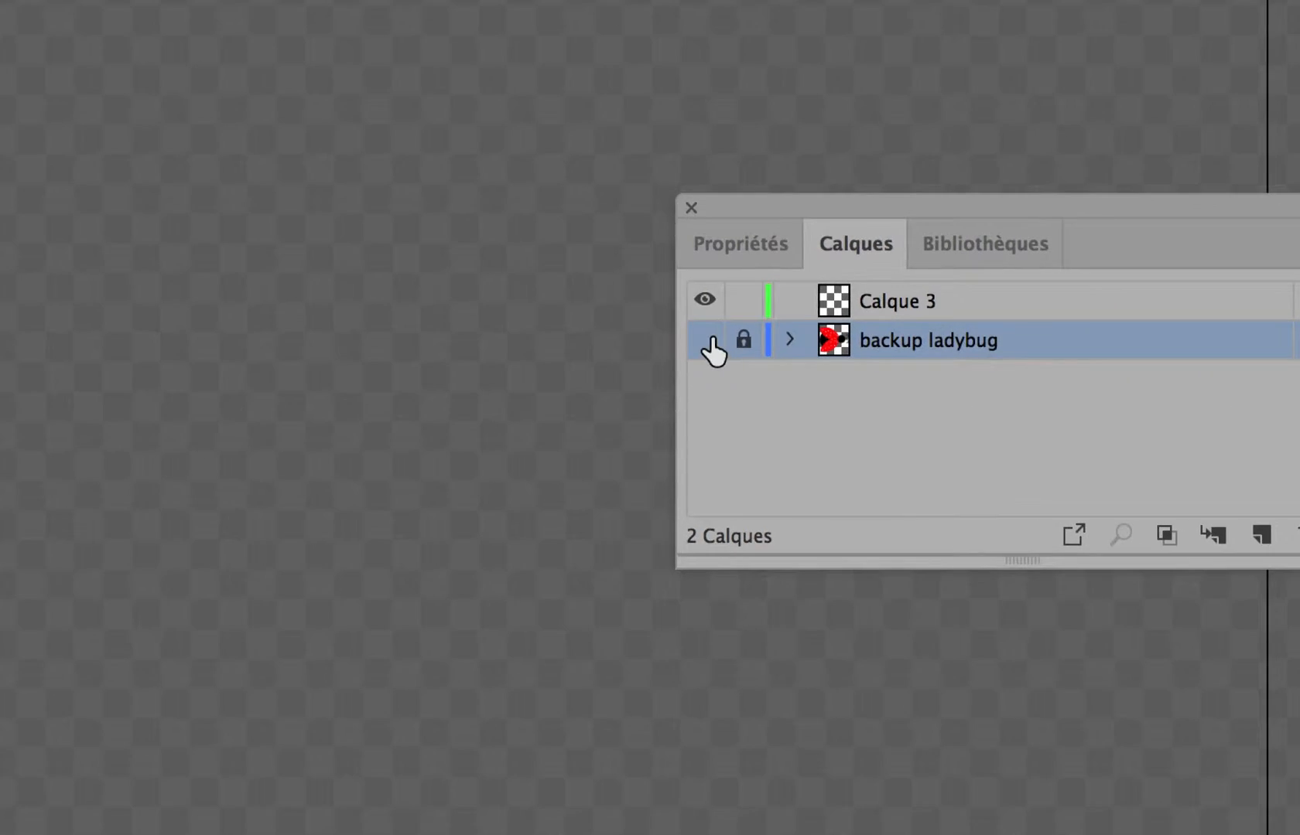
On Calque 3, draw a straight horizontal line across the middle of the artboard, spanning nearly its full width.
click(874, 299)
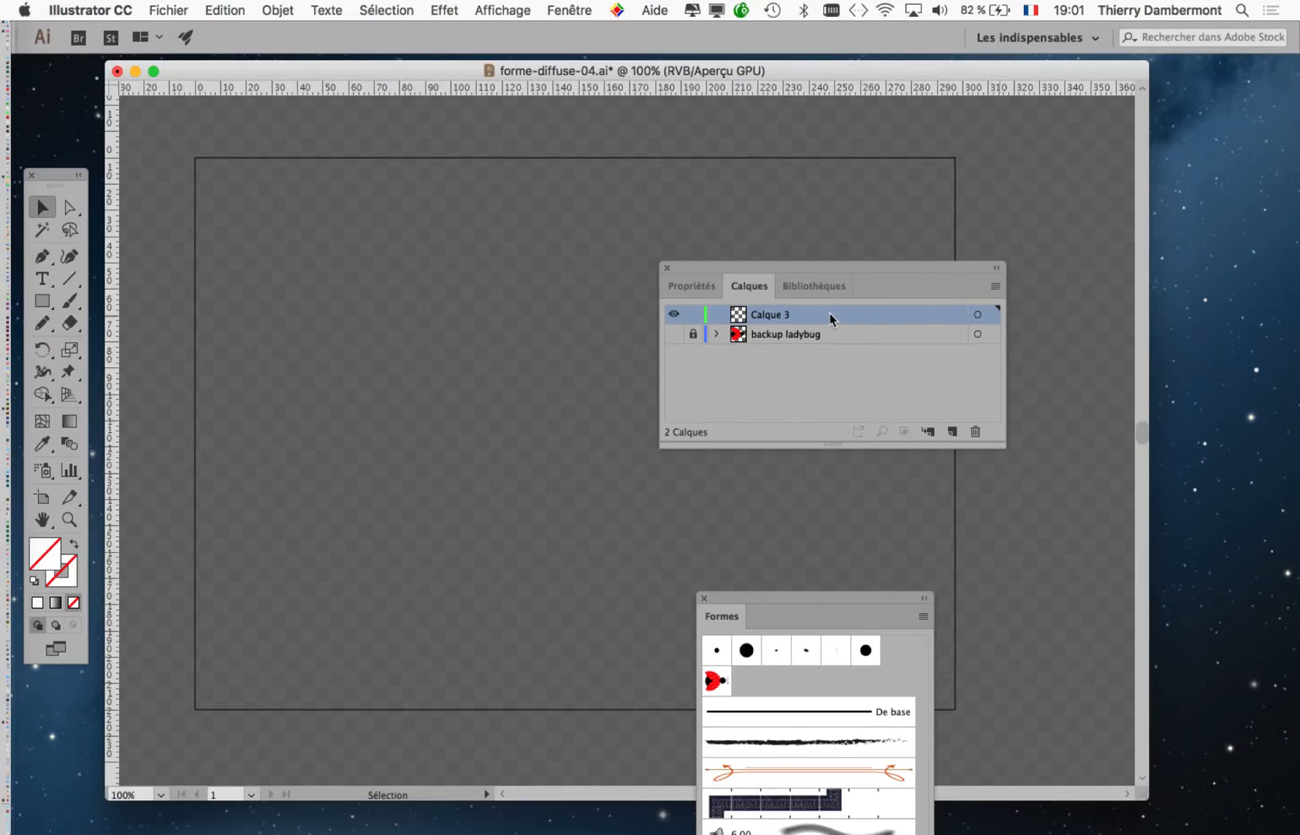
drag(707, 272, 1021, 239)
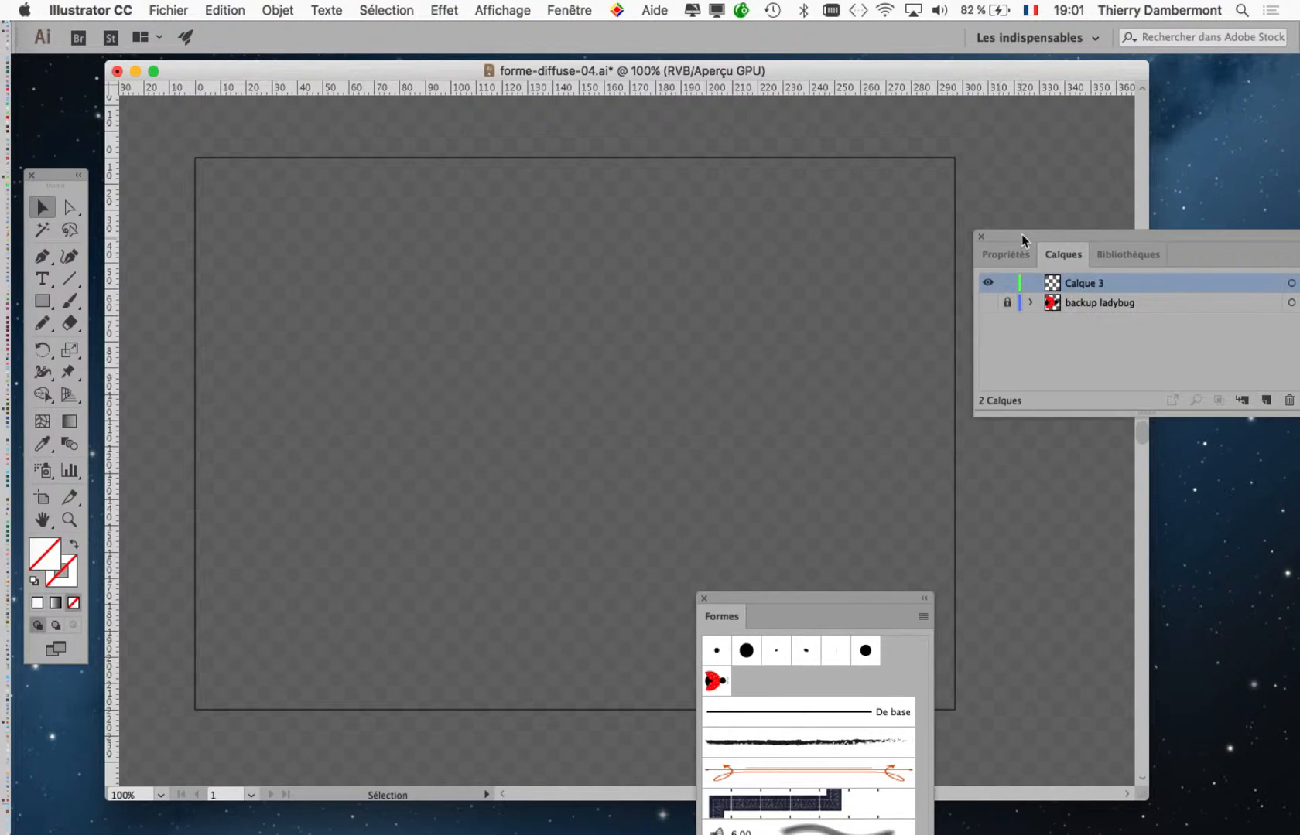
key(super)
drag(998, 238, 1018, 220)
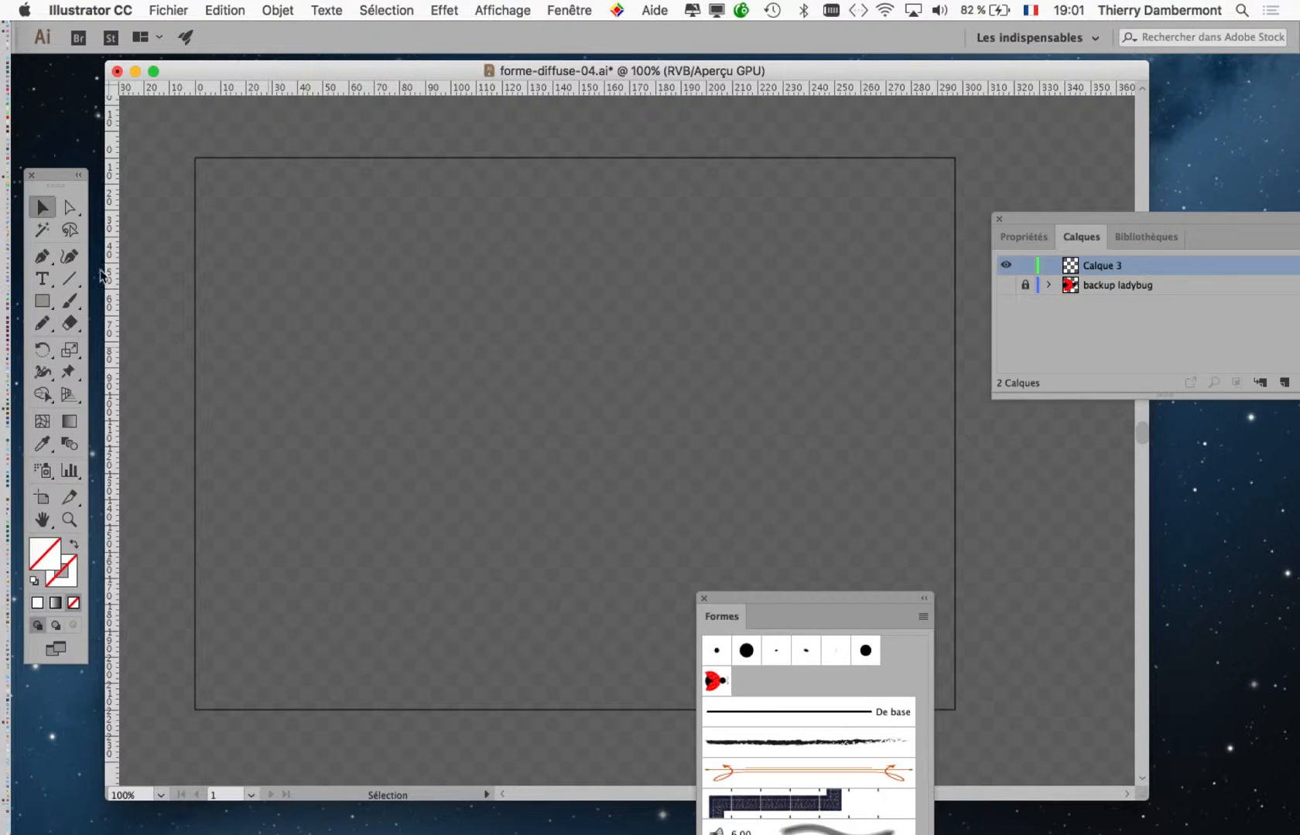
click(68, 284)
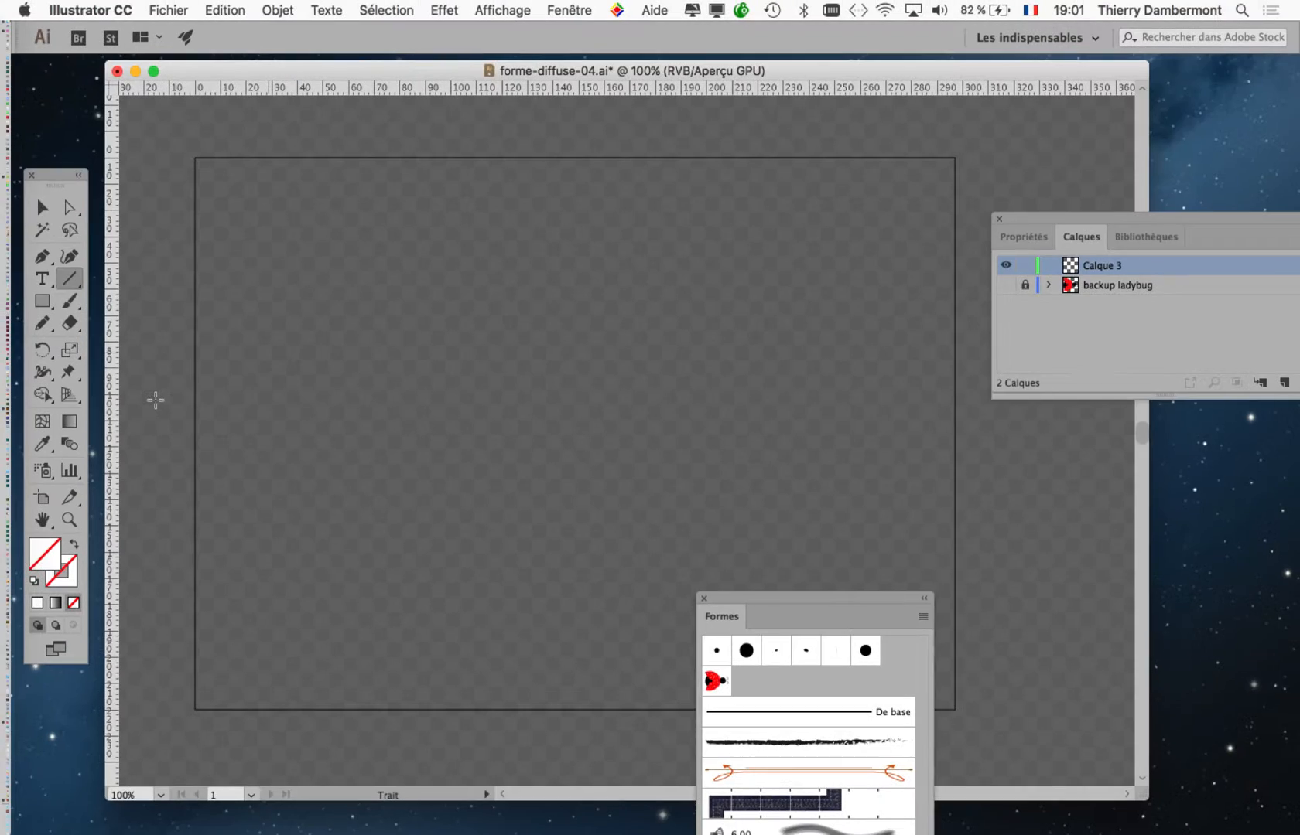
drag(202, 411, 943, 411)
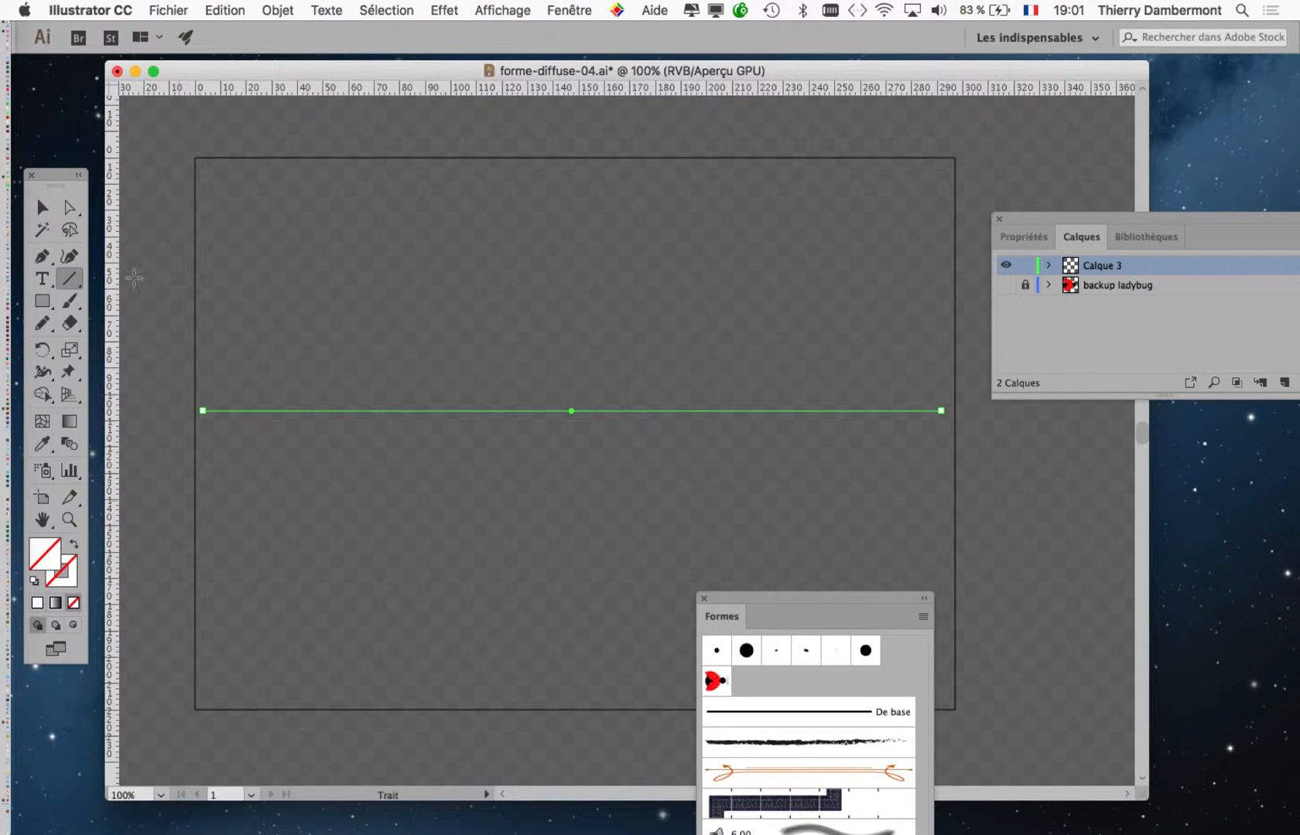
Give the horizontal line an orange stroke from the document swatches.
drag(78, 180, 159, 141)
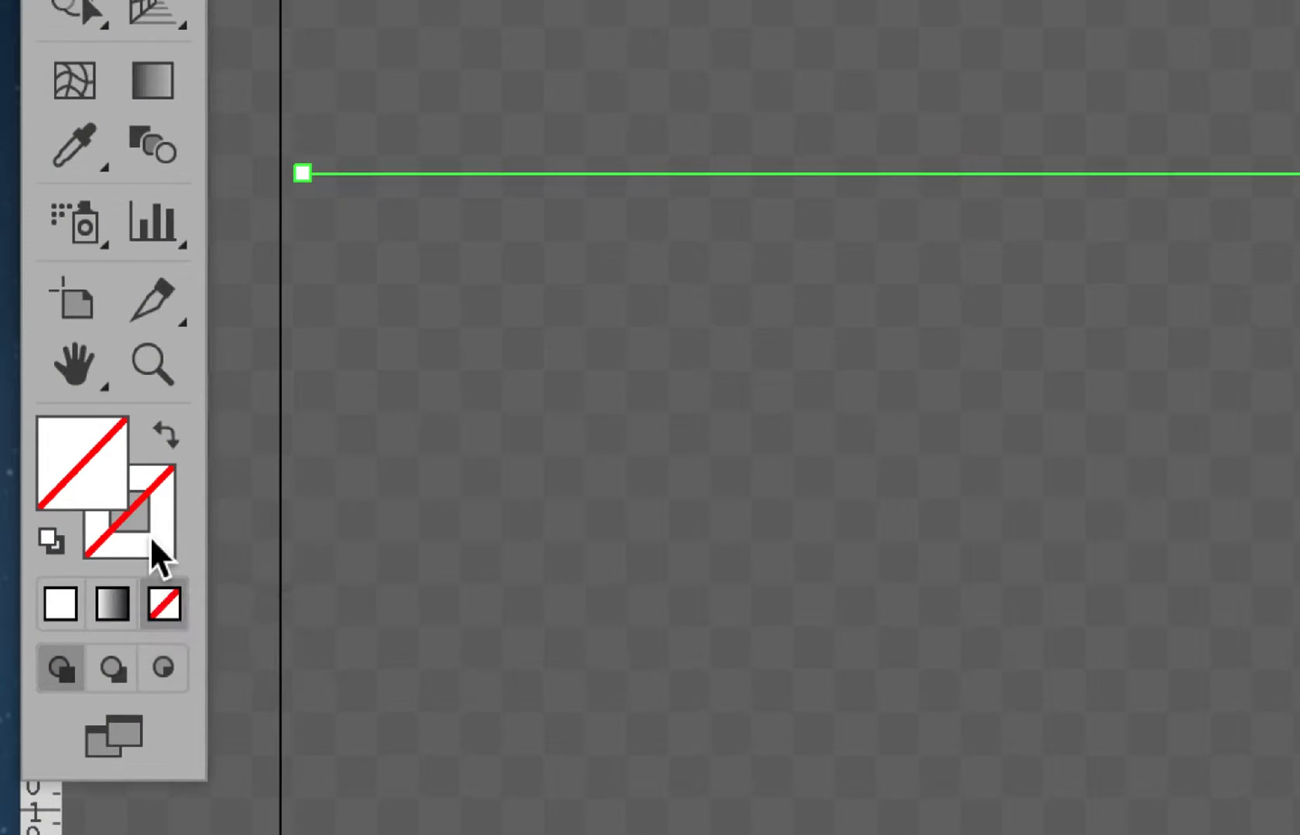
click(150, 538)
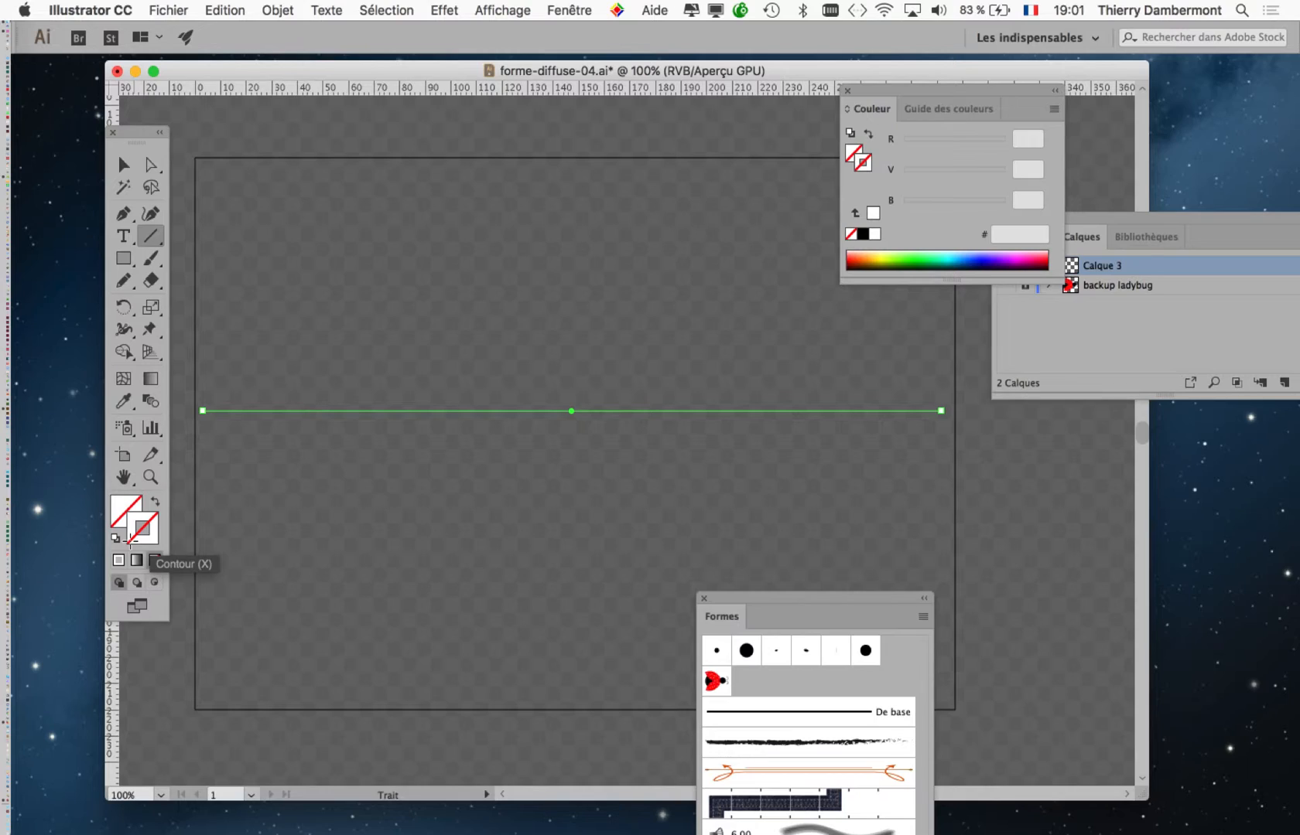
click(847, 91)
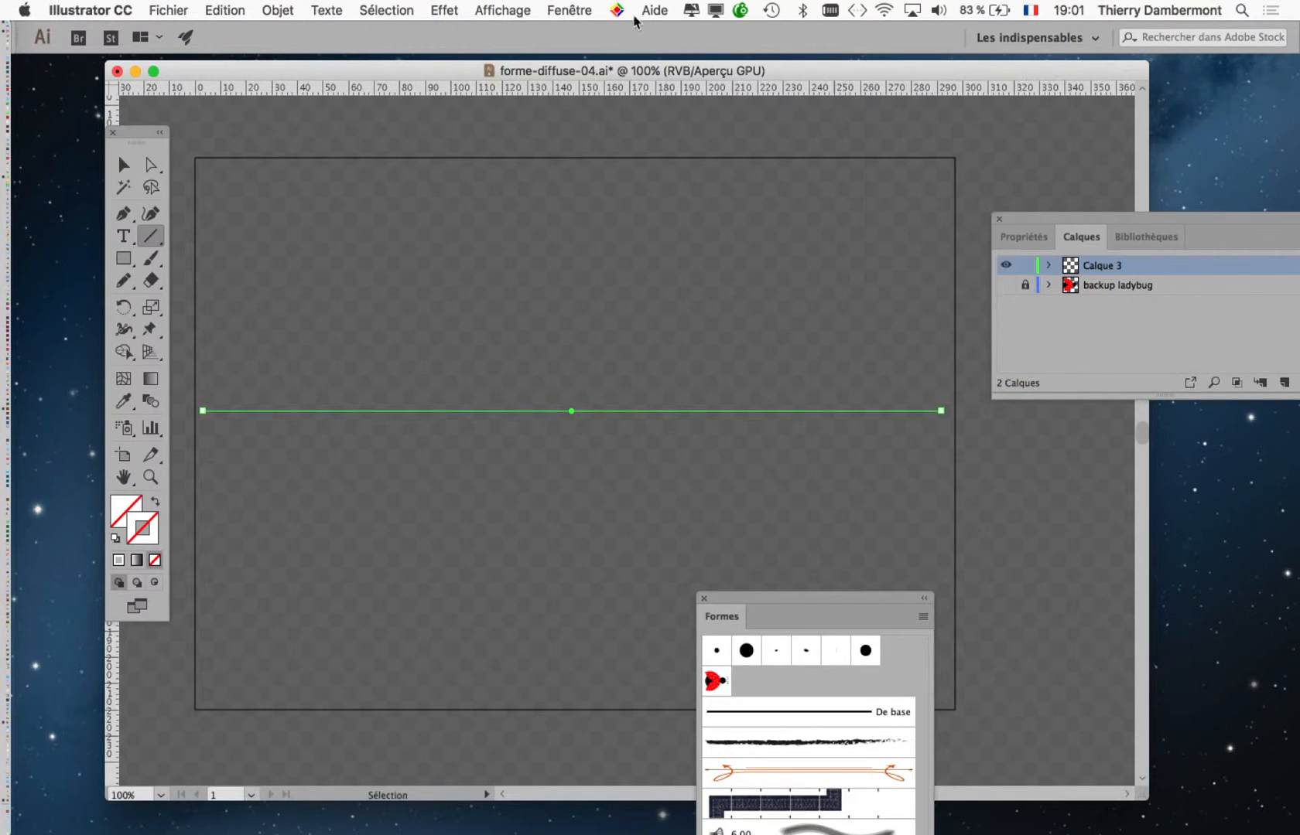
click(572, 10)
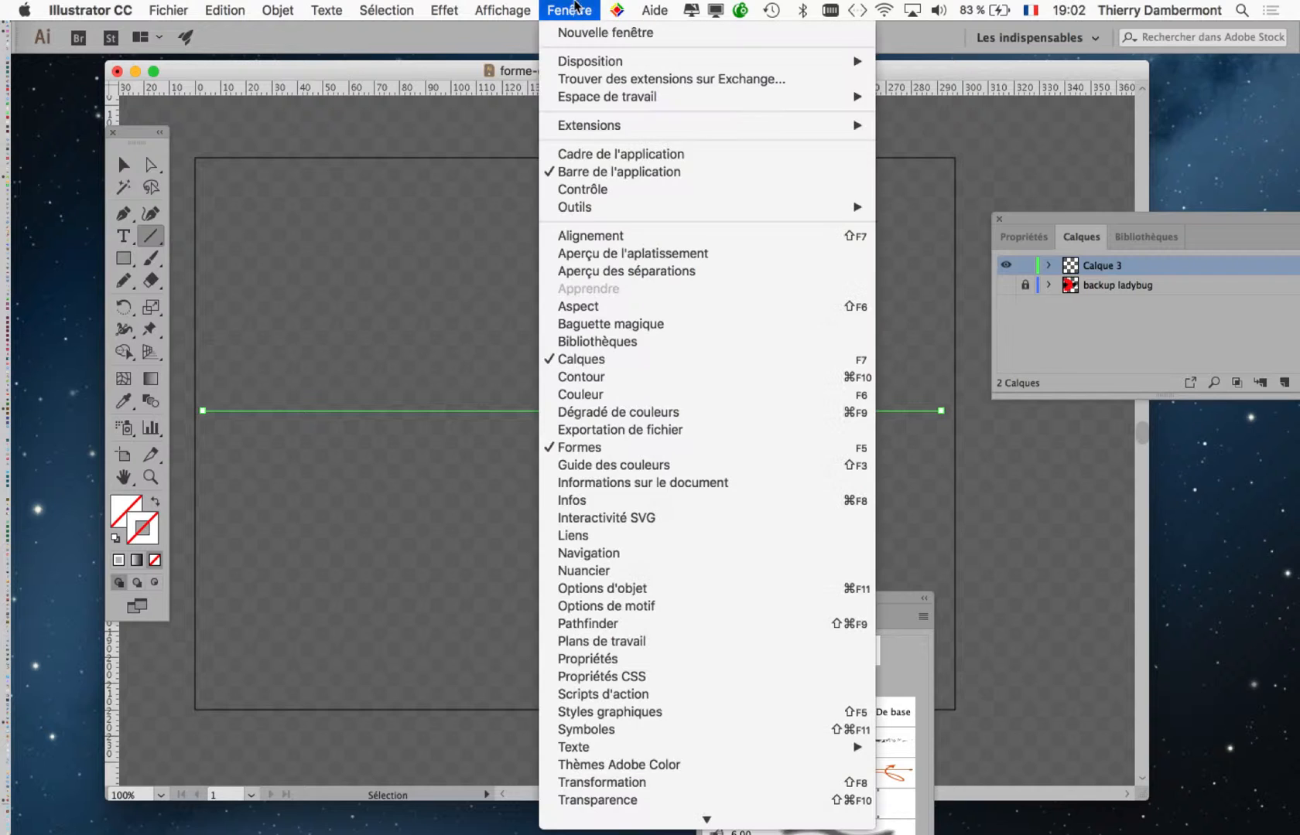
click(681, 574)
drag(918, 444, 891, 204)
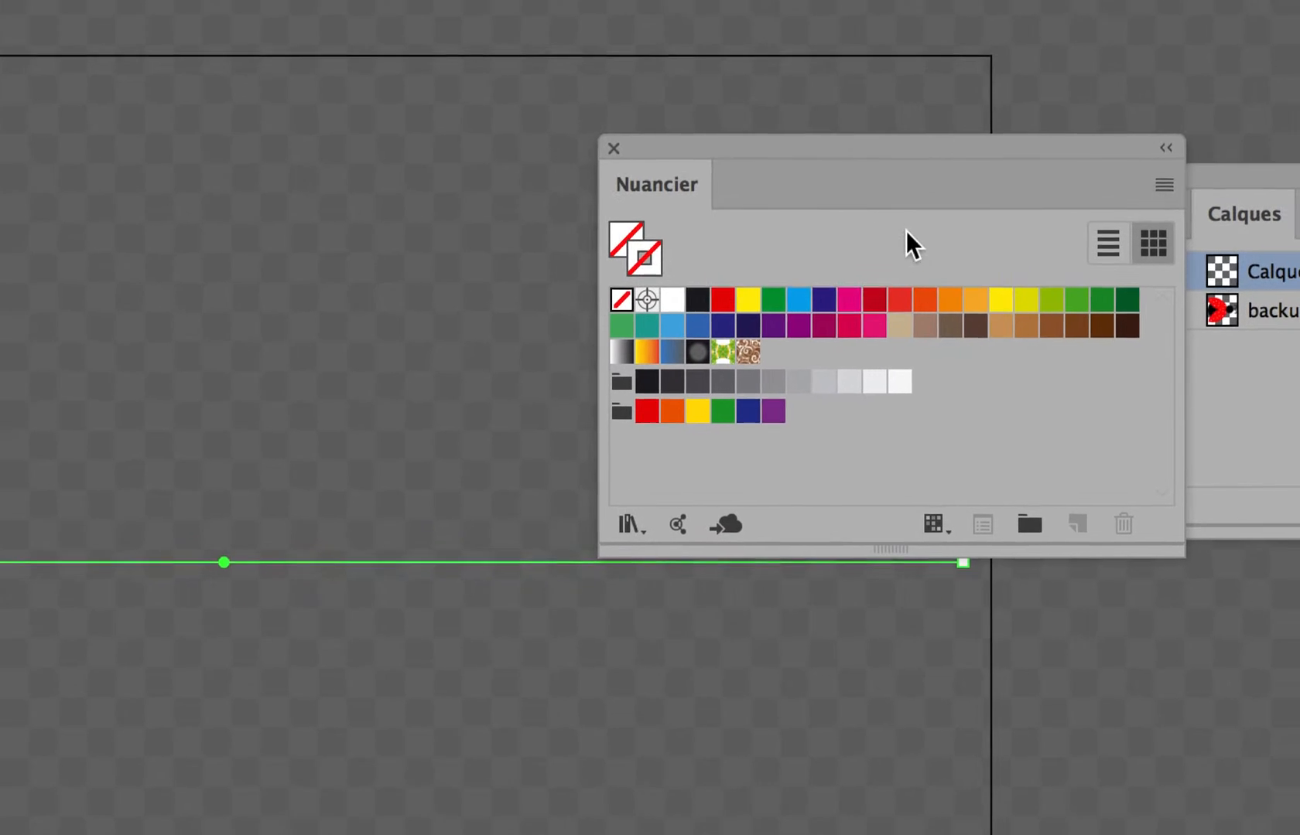
click(976, 355)
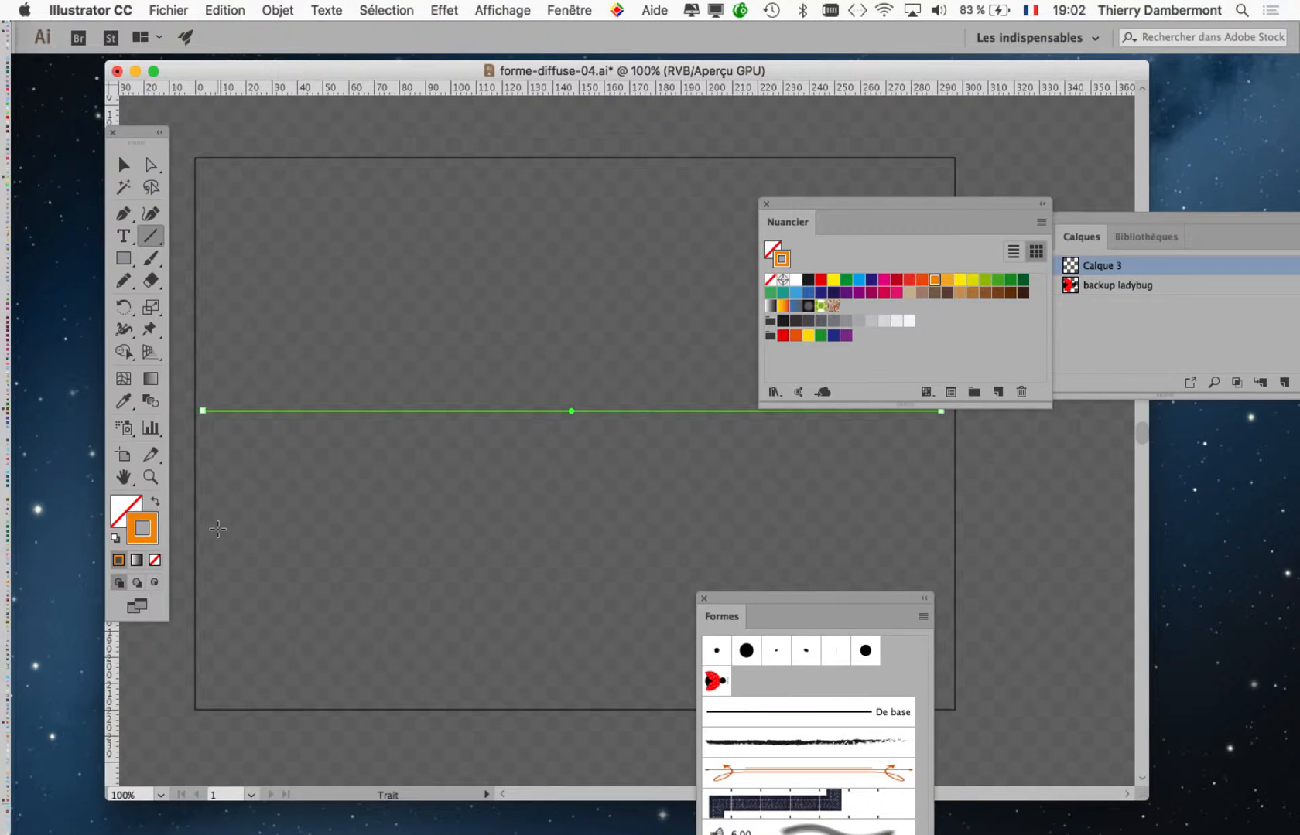
Set the orange horizontal line's stroke weight to 7 pt.
click(561, 10)
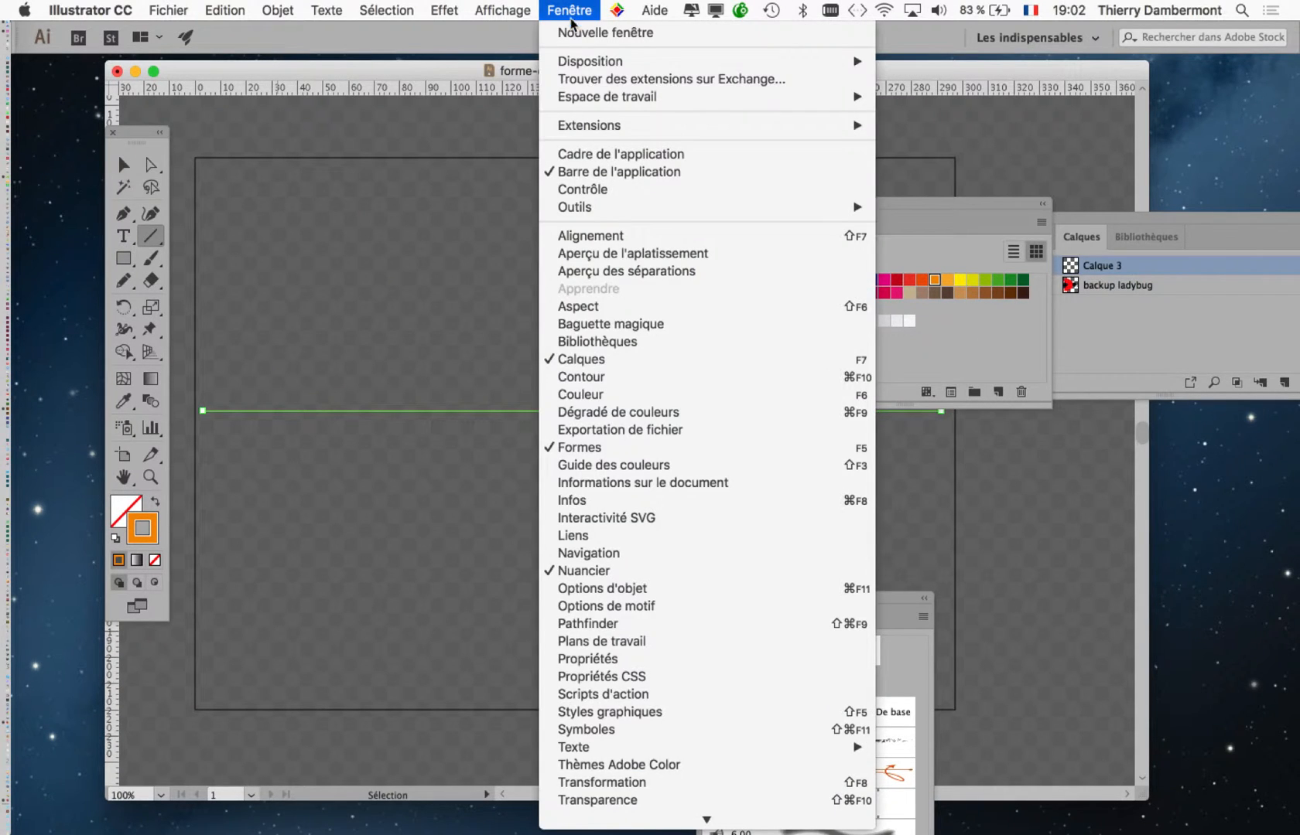
click(633, 378)
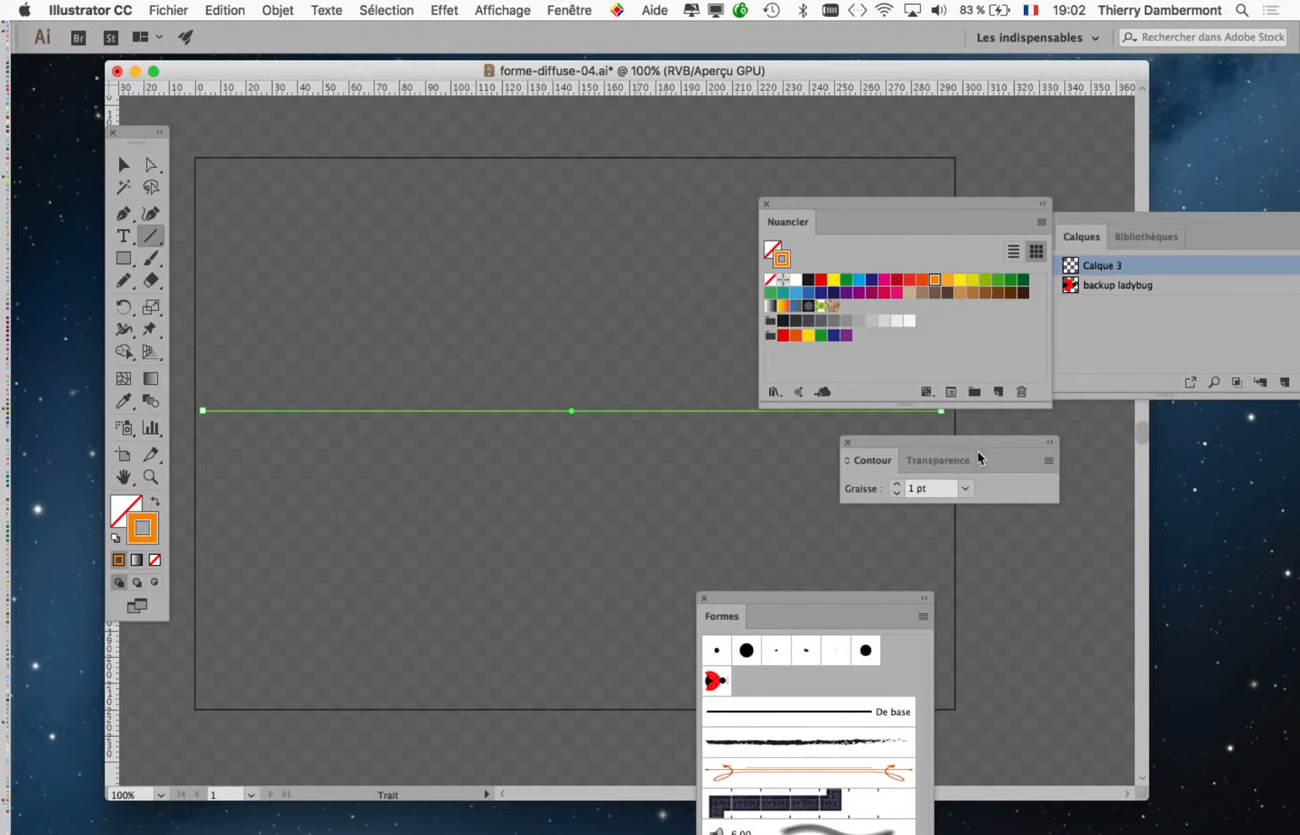
drag(928, 445, 420, 308)
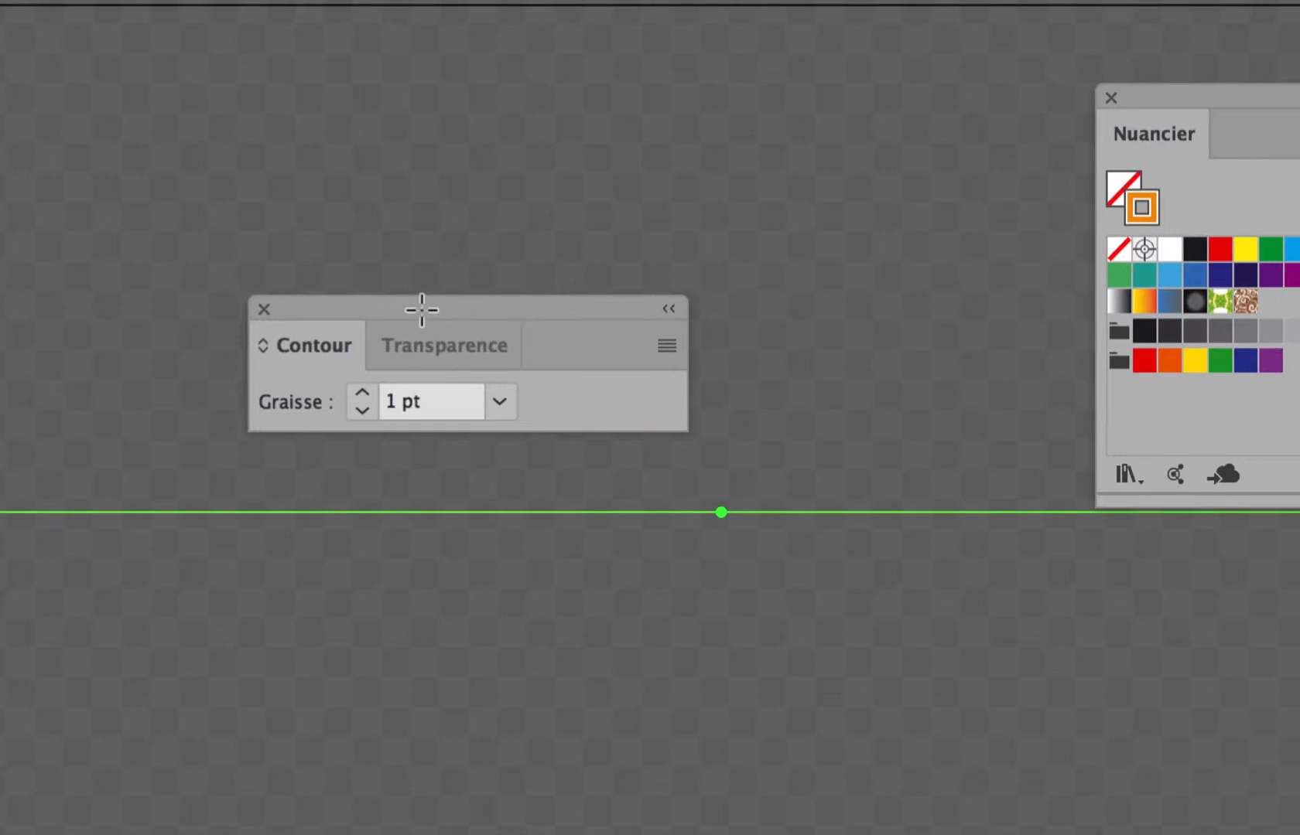
click(362, 392)
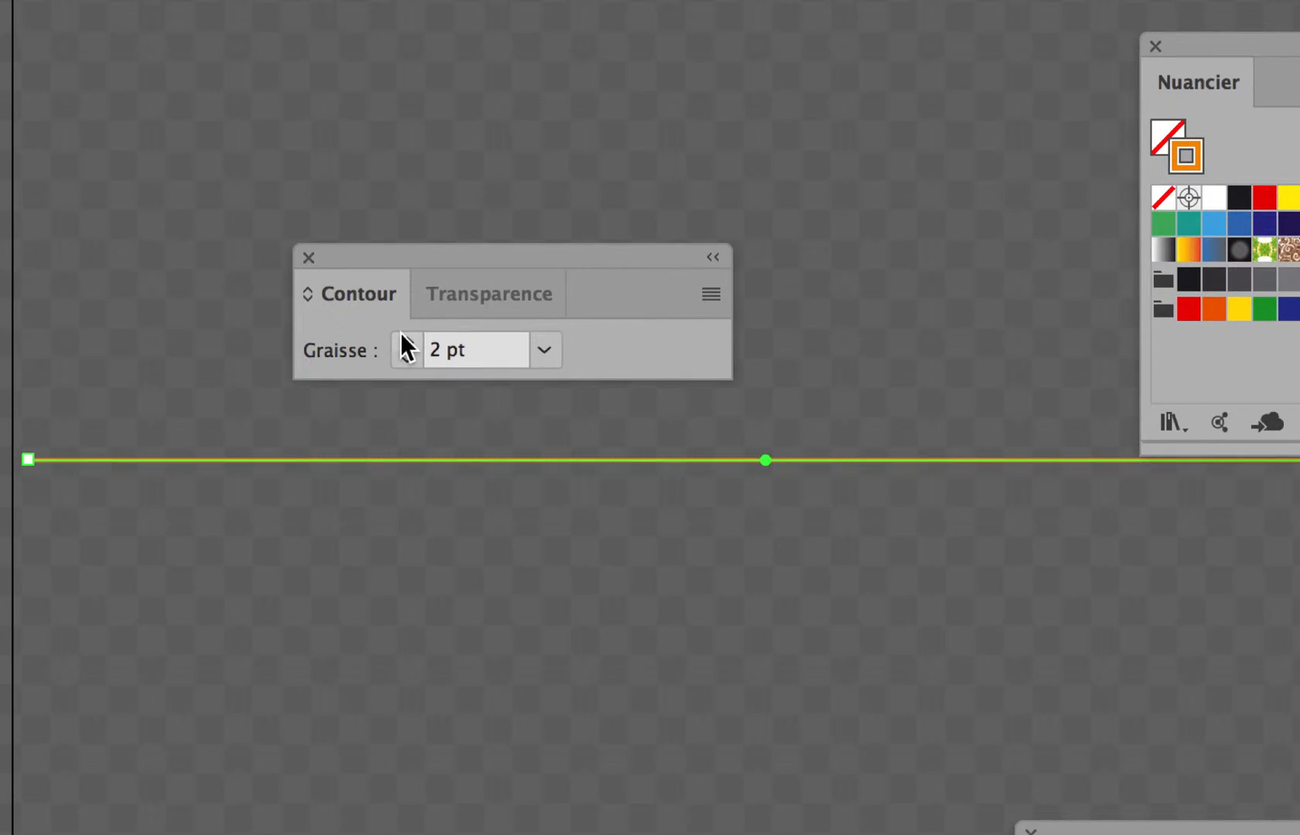
click(362, 392)
click(362, 393)
click(362, 393)
click(401, 338)
click(401, 338)
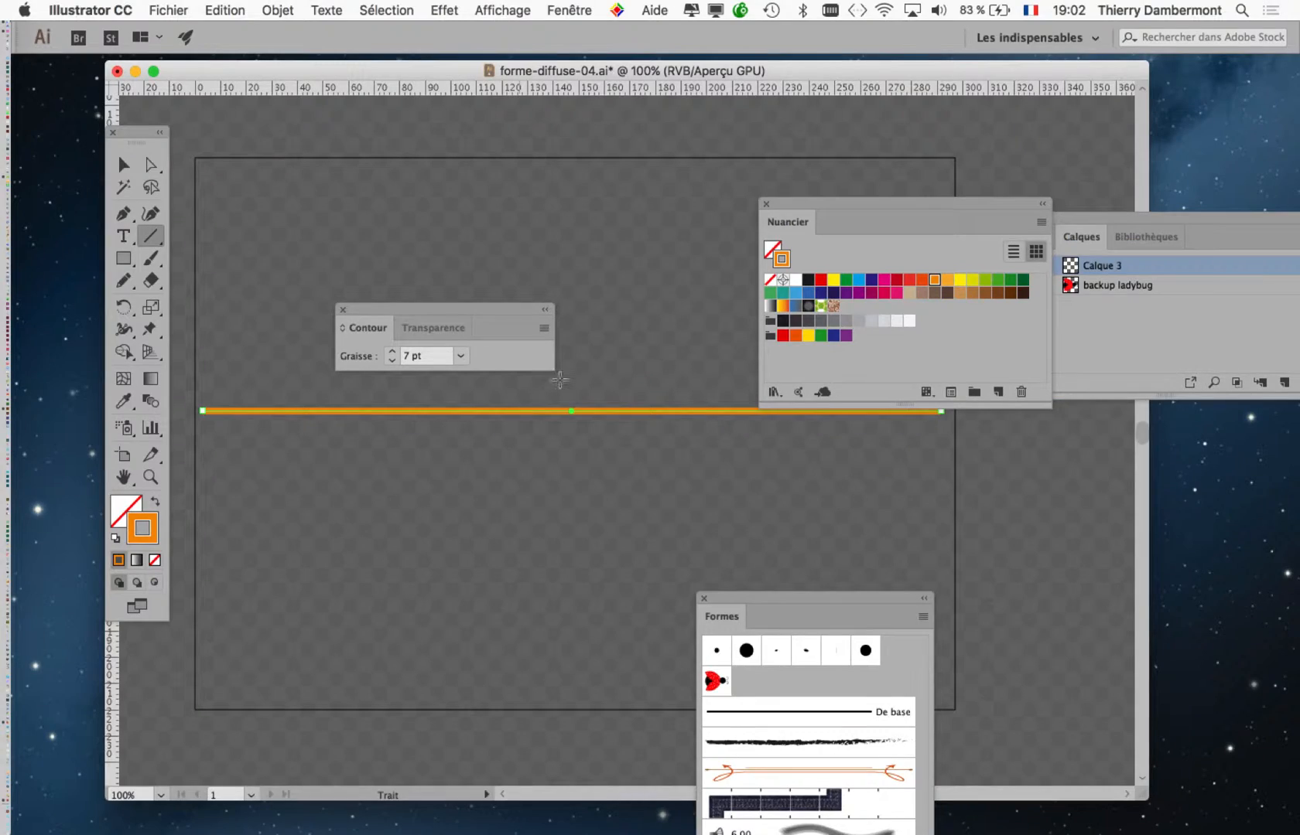
Move the swatches and stroke settings clear of the orange line and deselect it.
drag(804, 208, 836, 125)
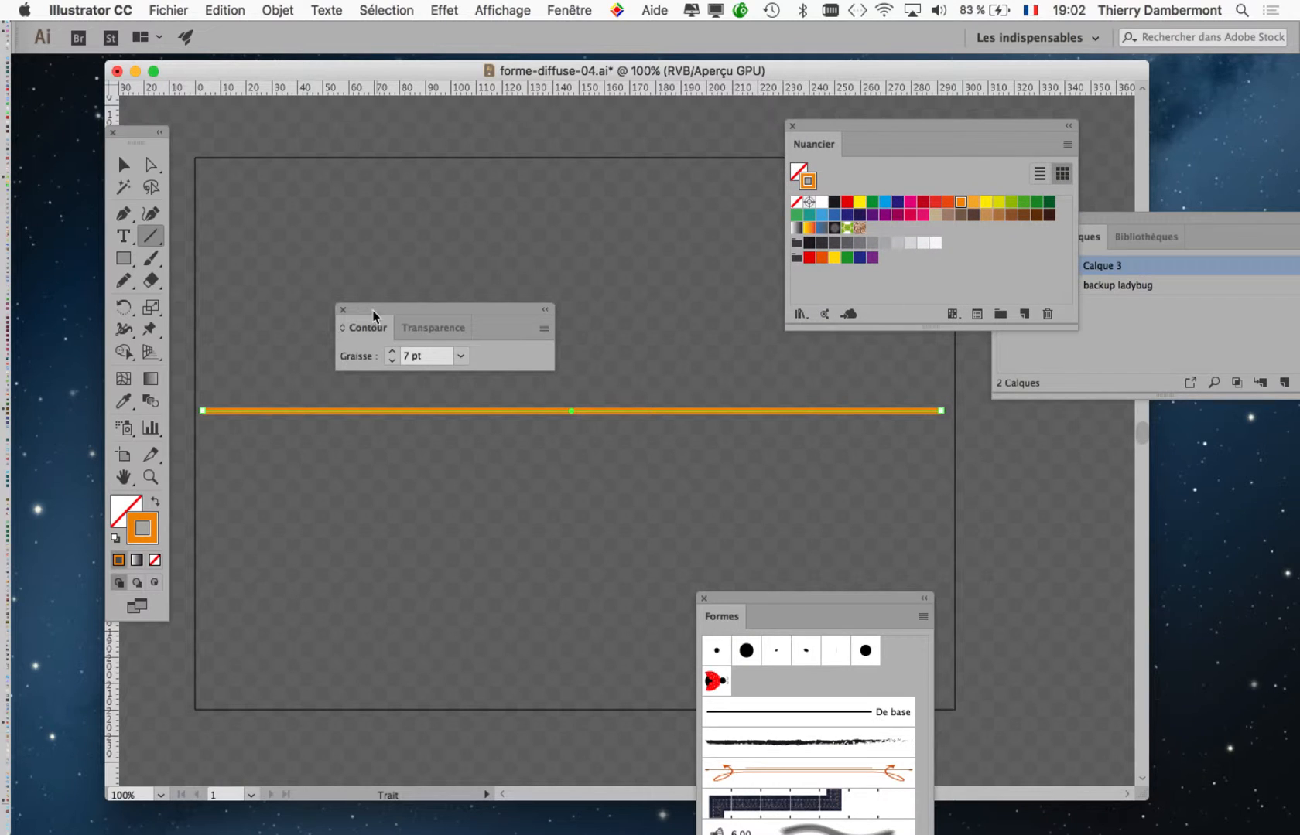
drag(375, 314, 311, 175)
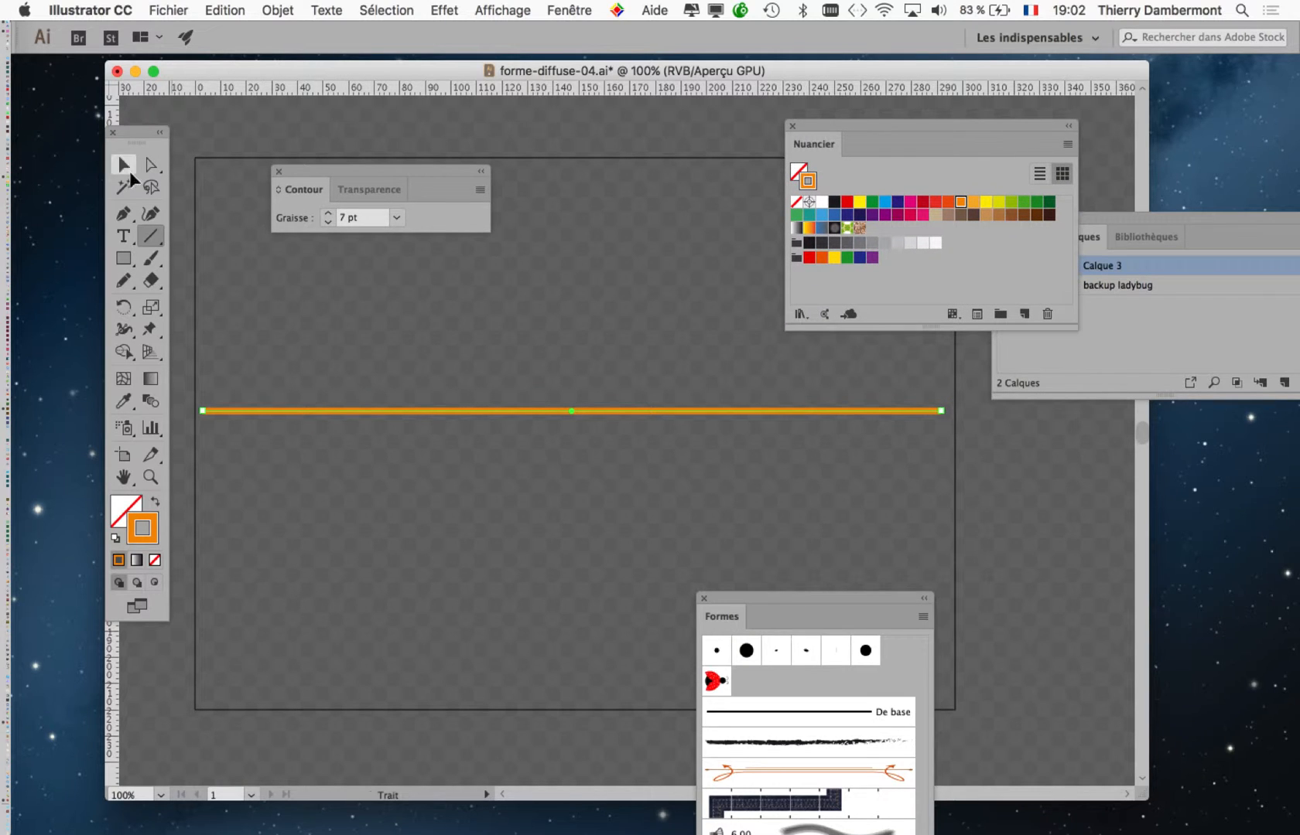
click(123, 164)
click(584, 457)
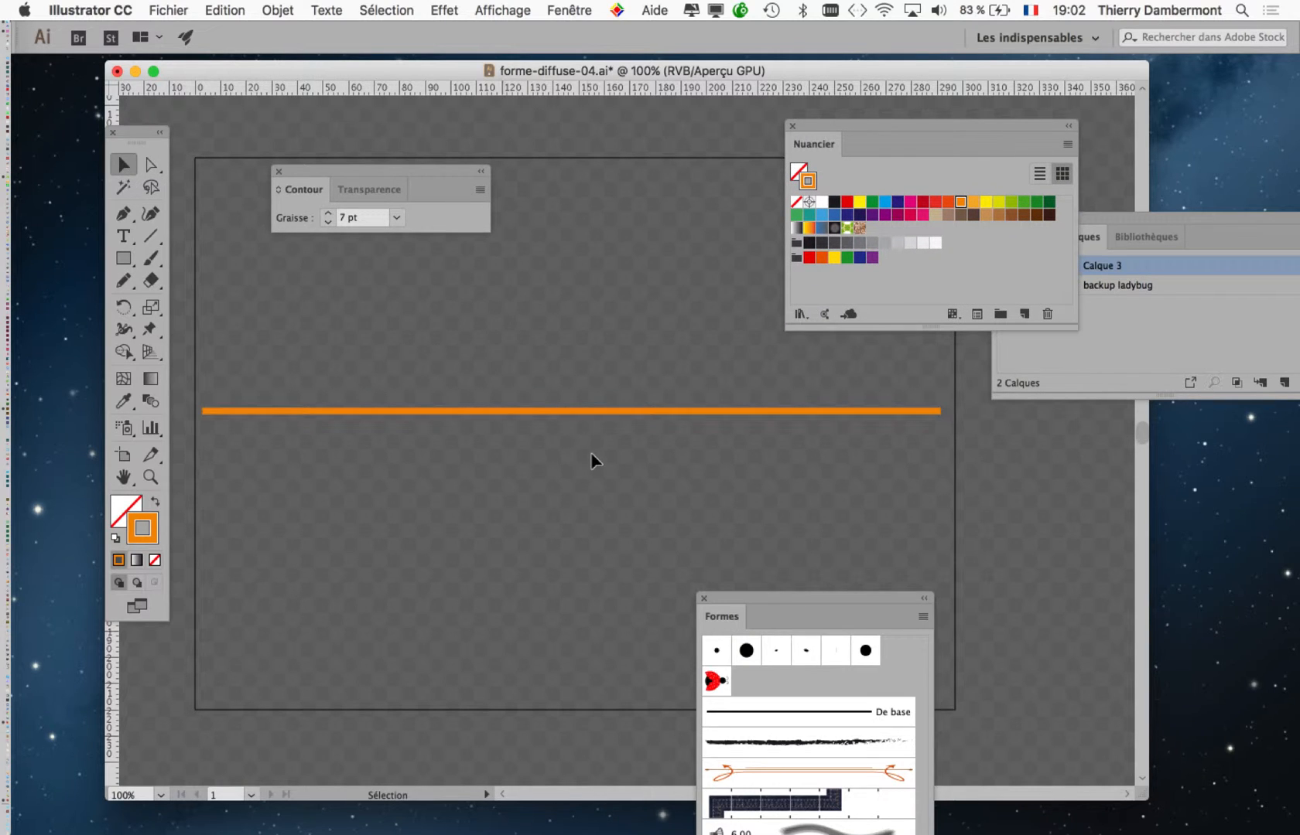
click(633, 412)
click(632, 446)
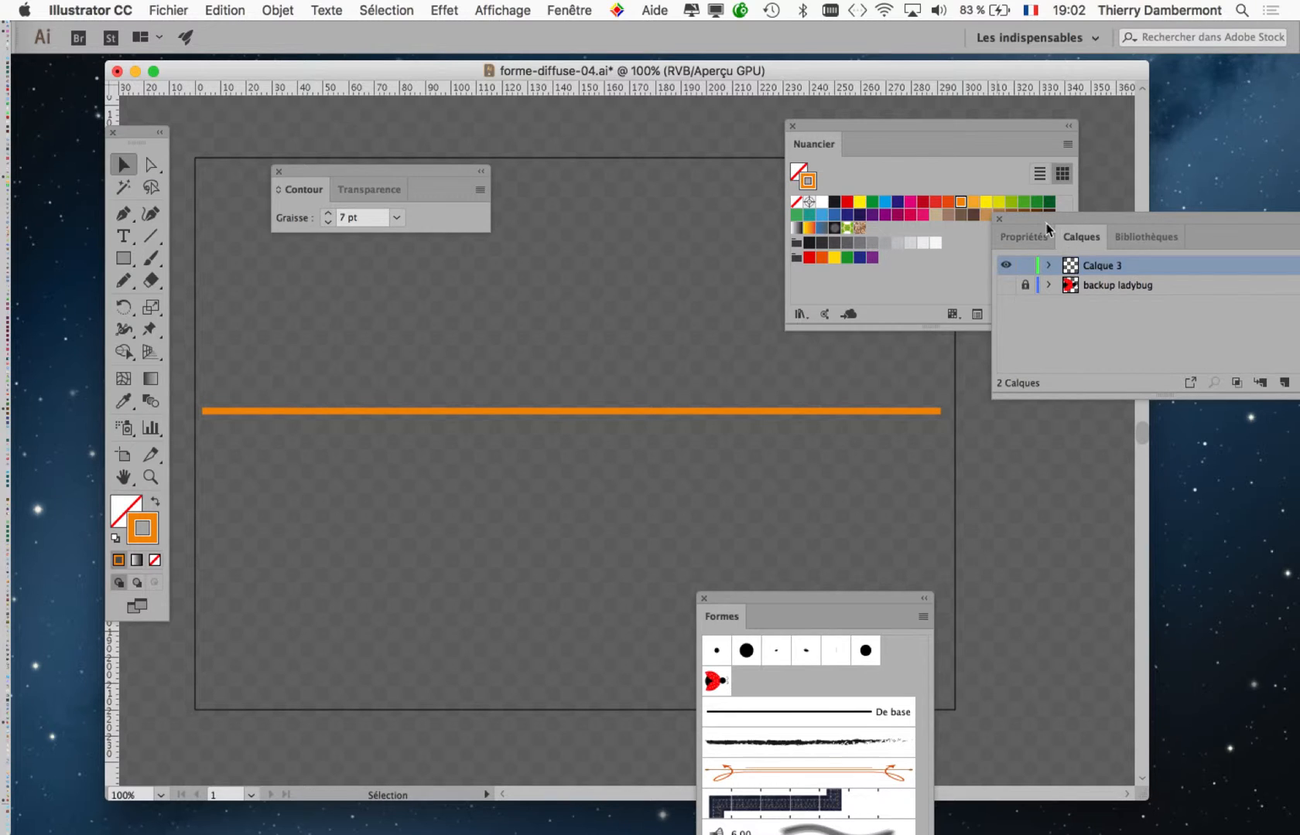
Duplicate the Calque 3 layer and lock the original.
drag(1041, 221, 715, 152)
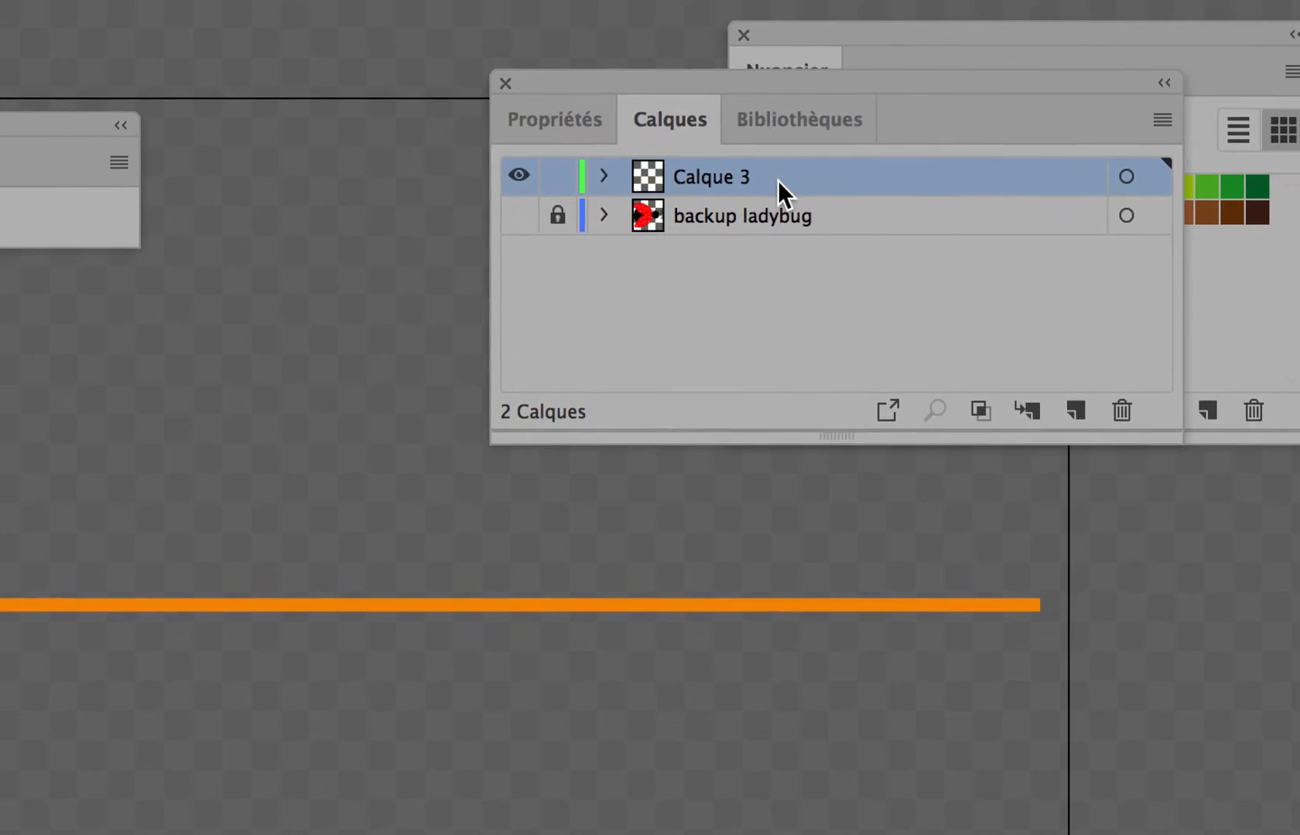
drag(870, 179, 1008, 236)
drag(828, 203, 922, 308)
drag(858, 242, 917, 310)
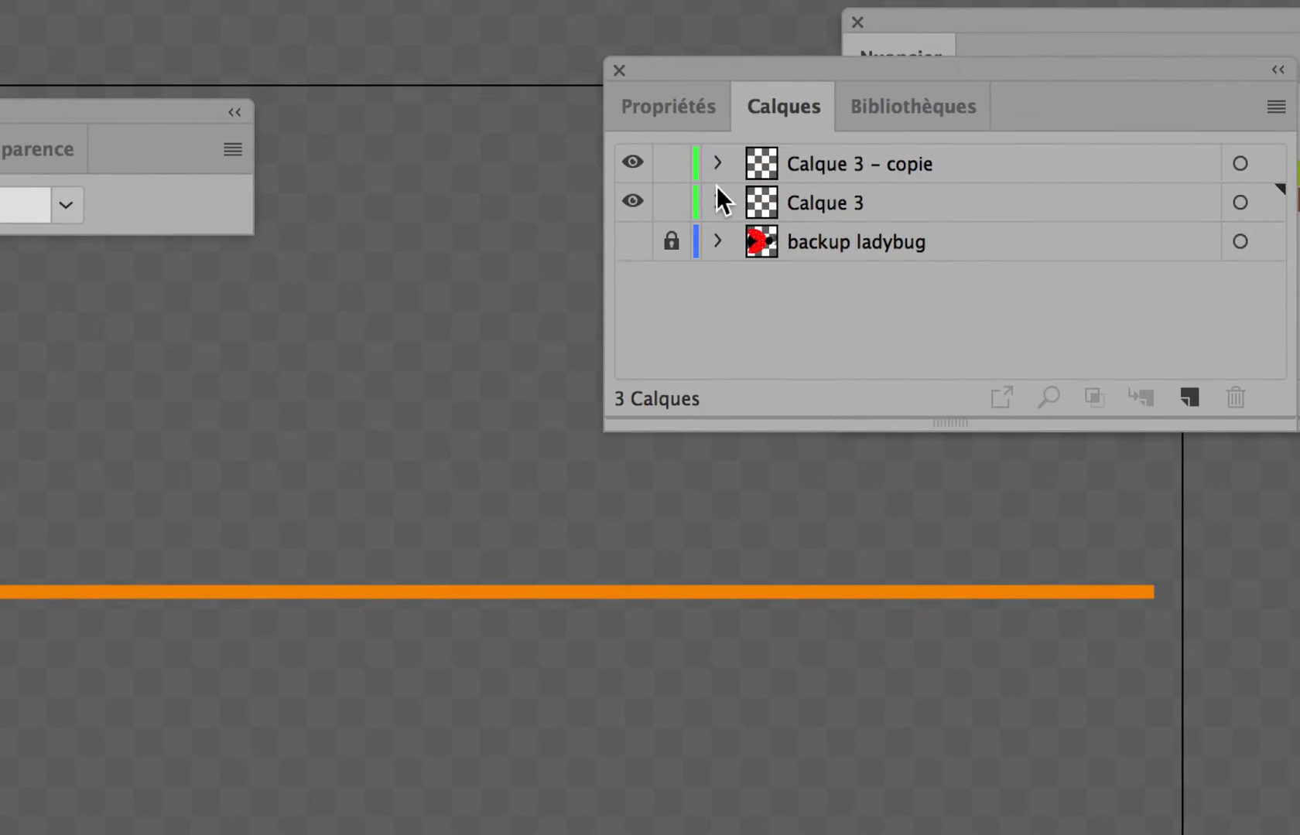
click(672, 202)
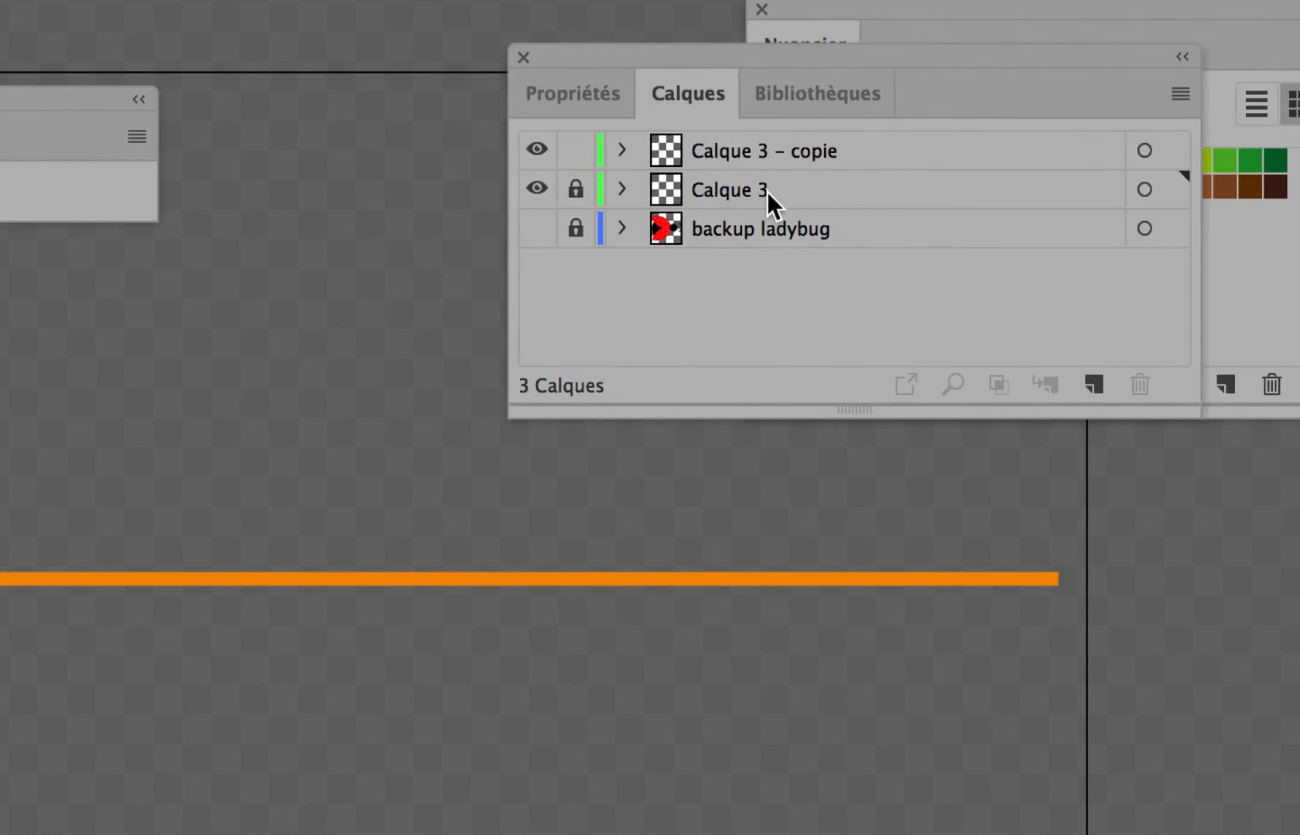
Examine the contents of the Calque 3 – copie and Calque 3 layers, collapsing each one again.
click(900, 193)
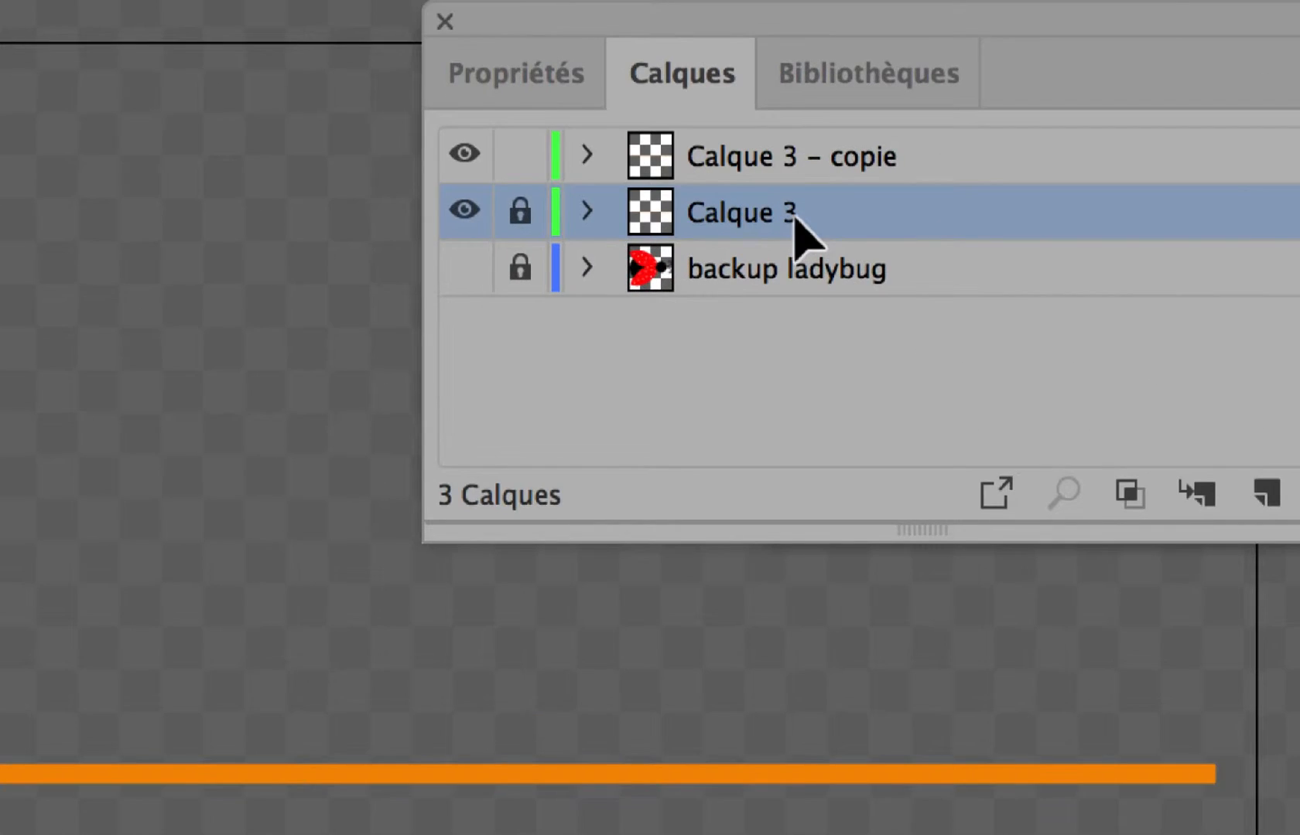
click(774, 202)
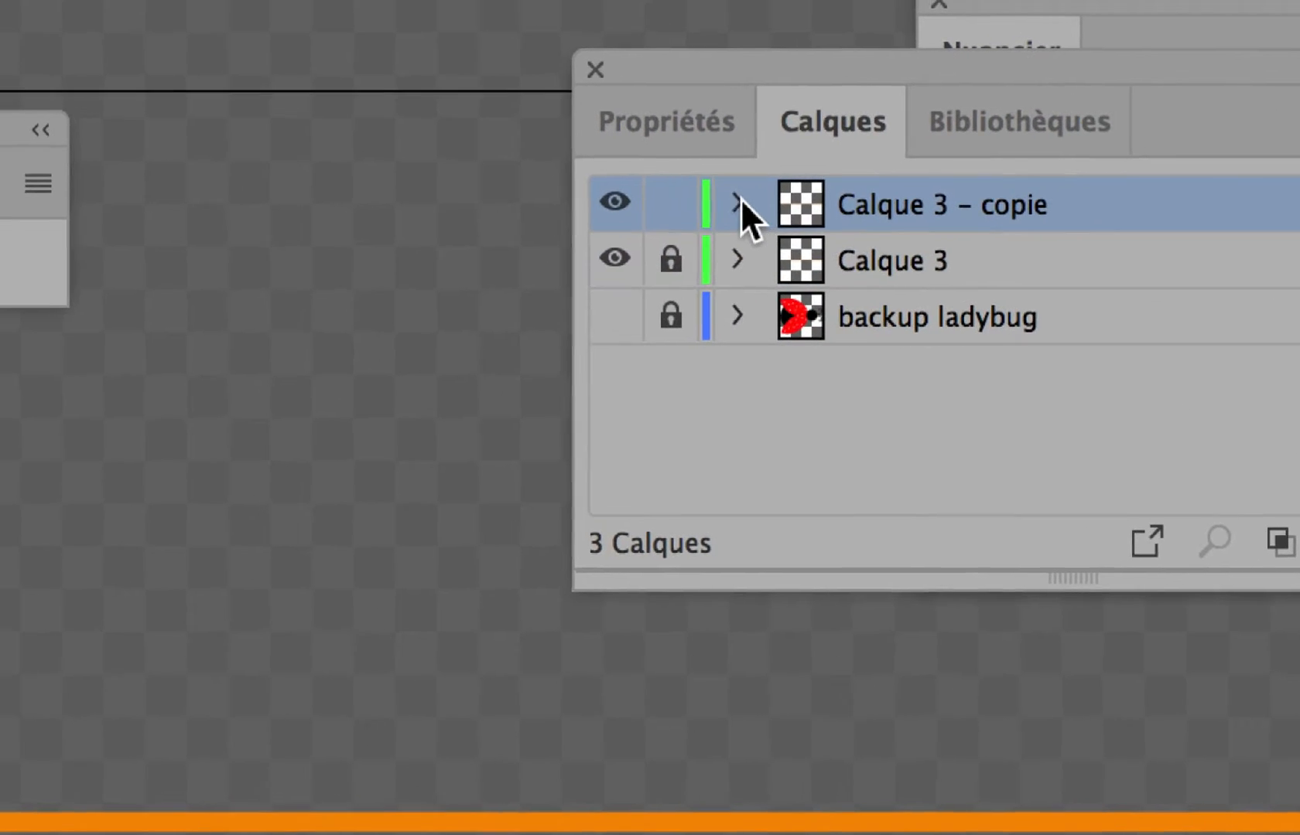
click(640, 189)
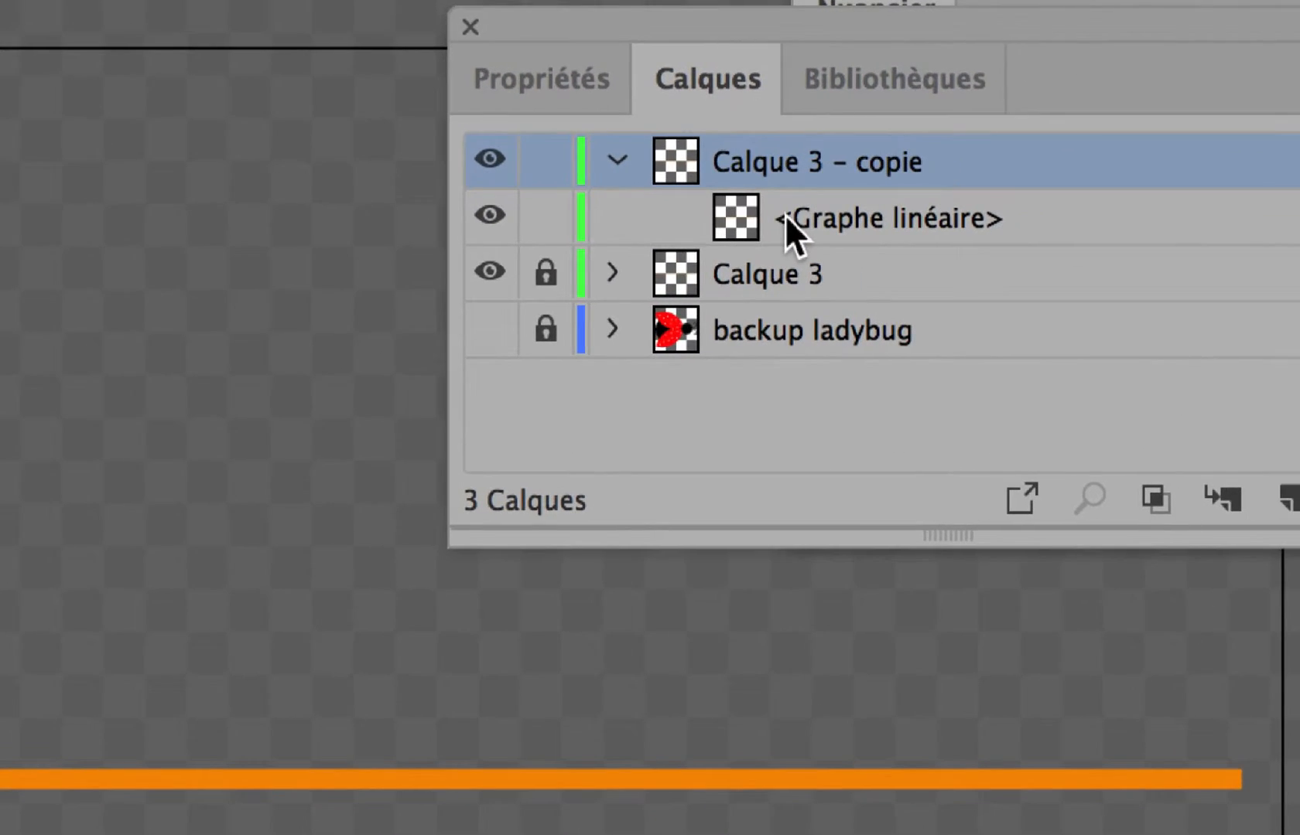
click(831, 228)
click(741, 199)
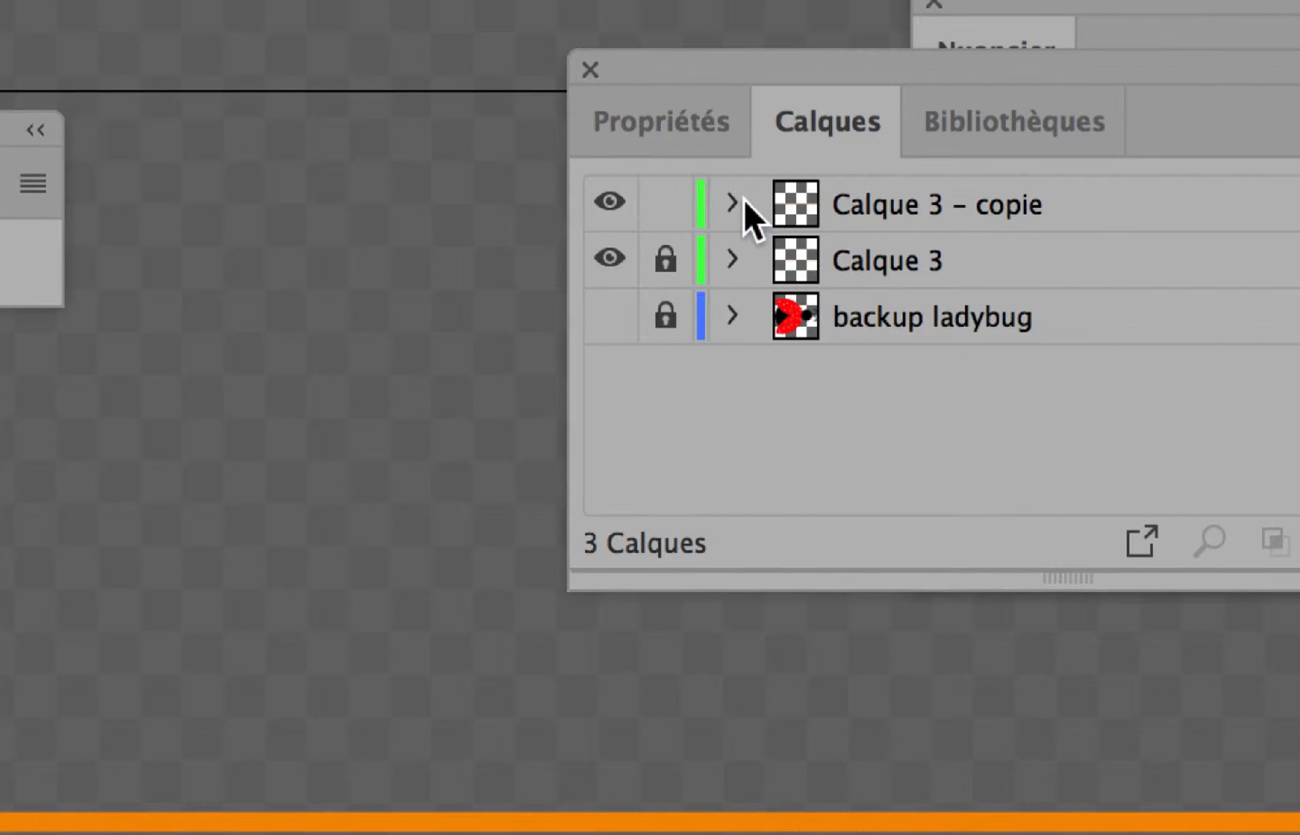
click(732, 260)
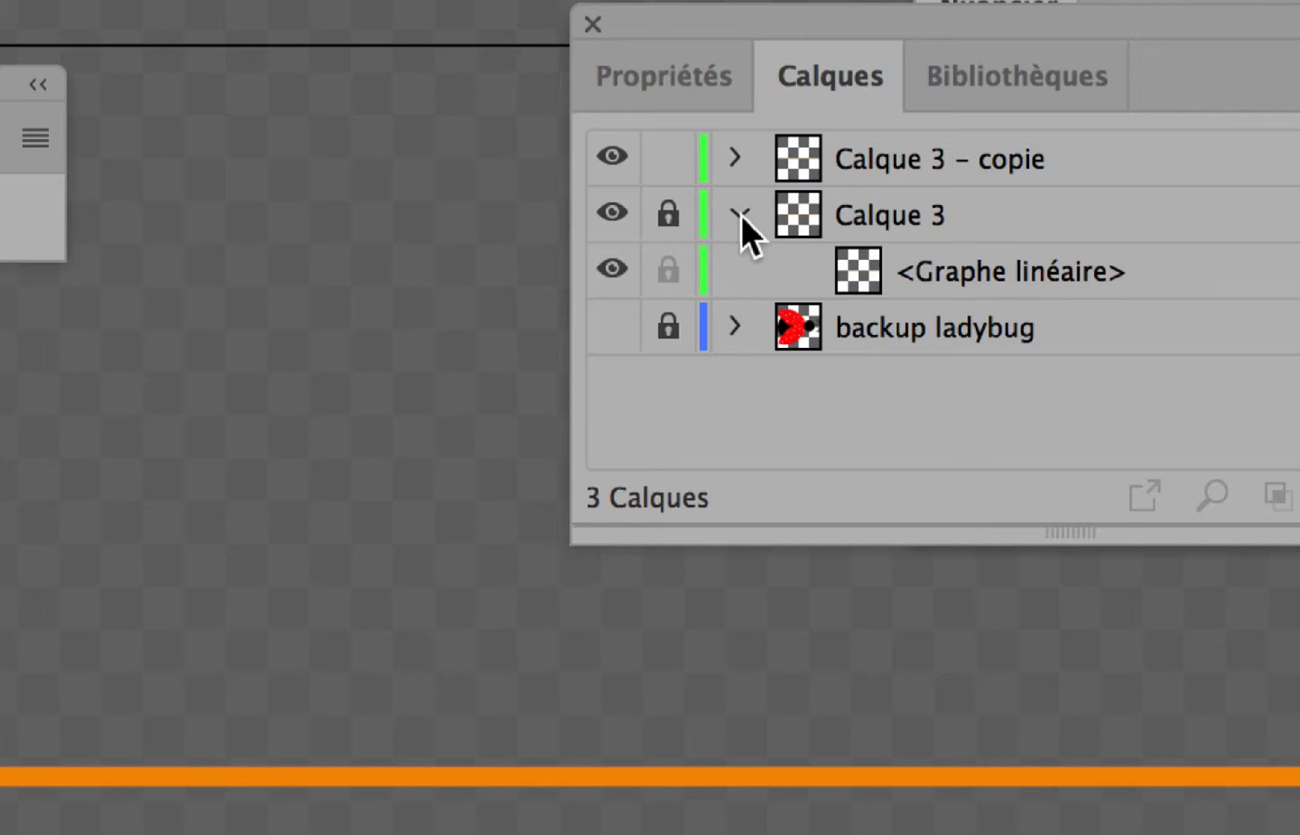
click(740, 214)
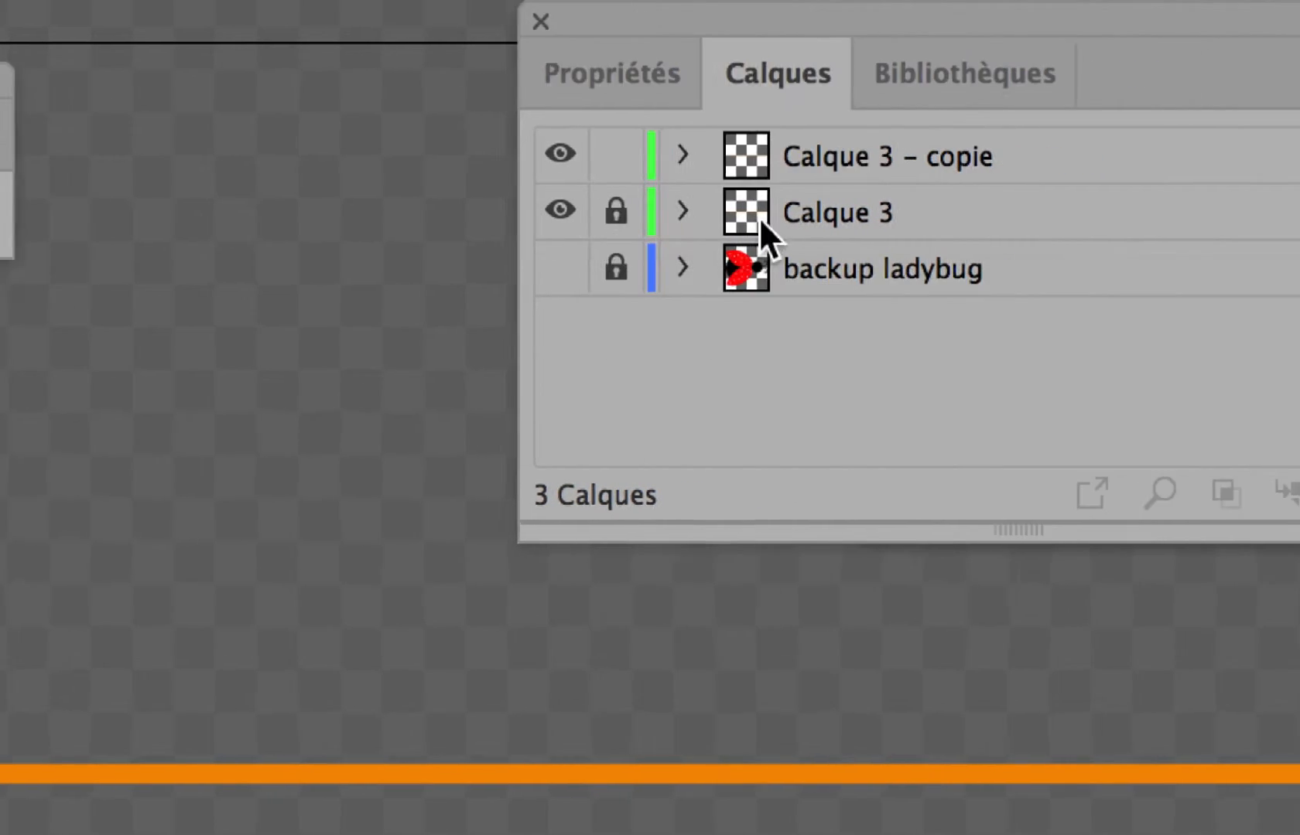
Select the line on the Calque 3 – copie layer and apply the ladybug scatter brush Forme diffuse 1 to it.
click(861, 171)
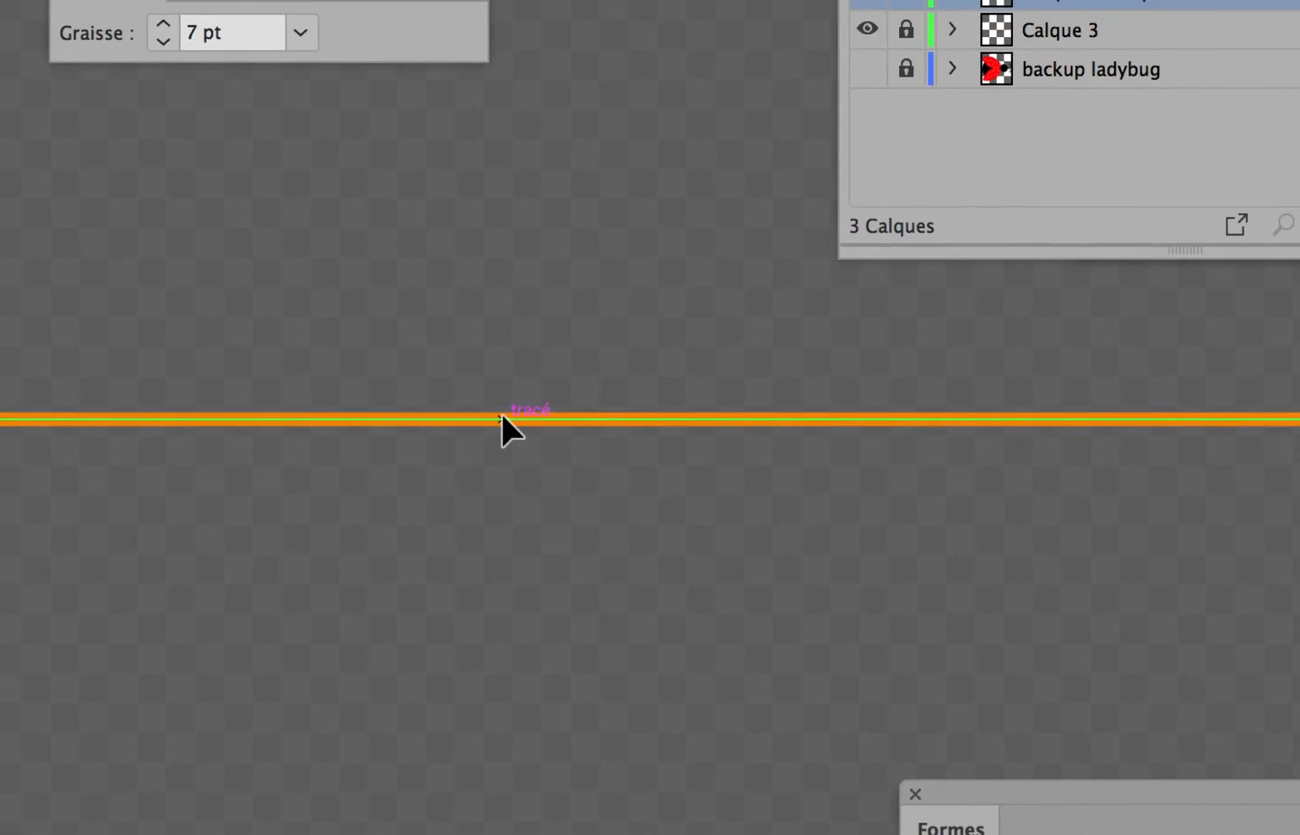
click(501, 415)
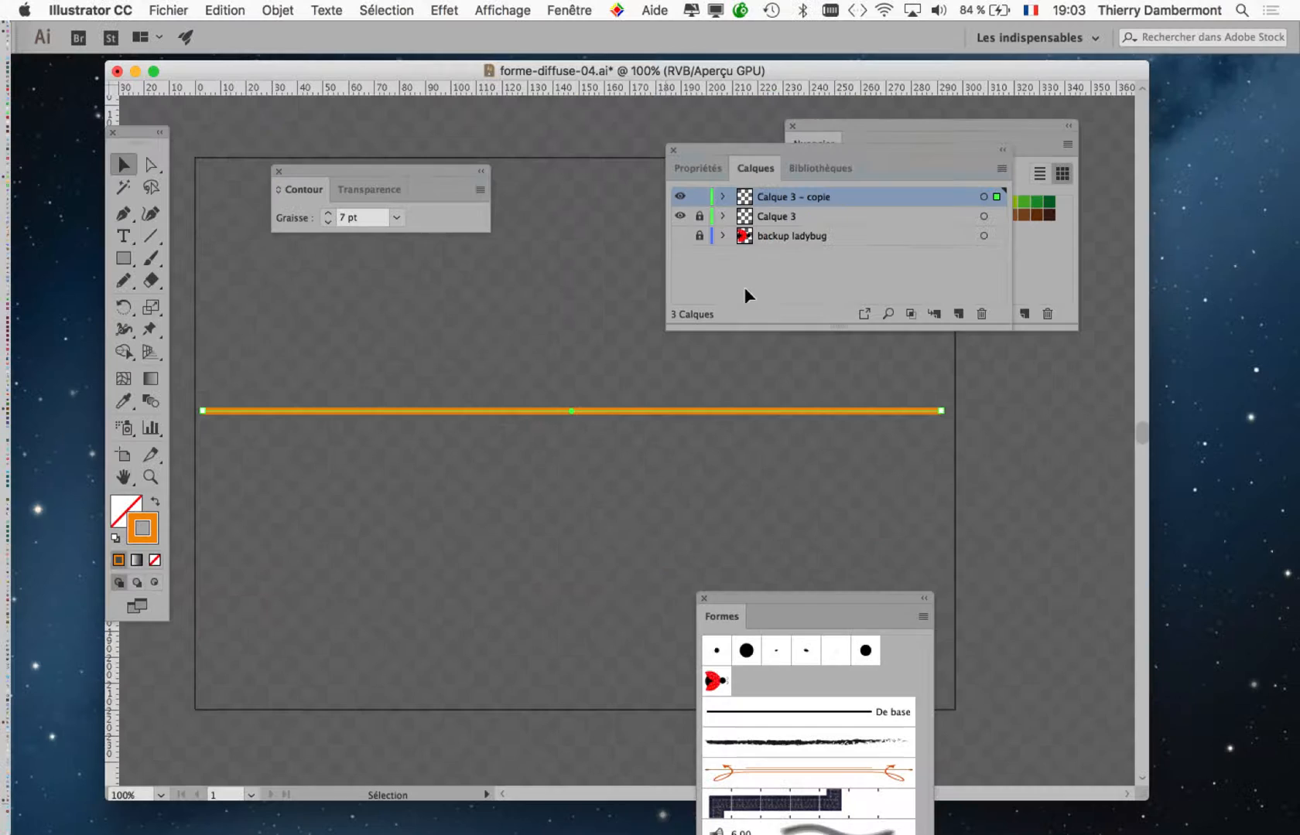
drag(778, 157, 192, 688)
drag(737, 594, 681, 441)
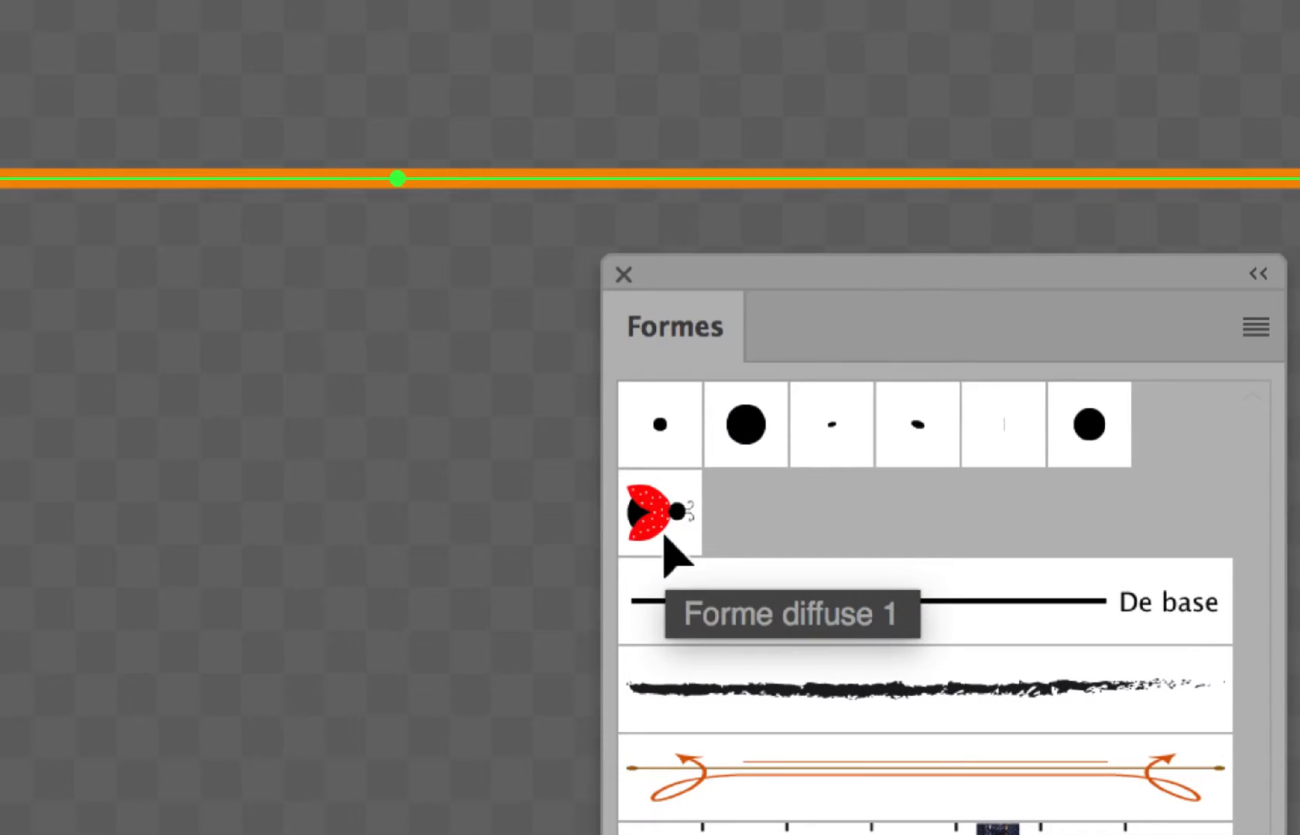
click(654, 526)
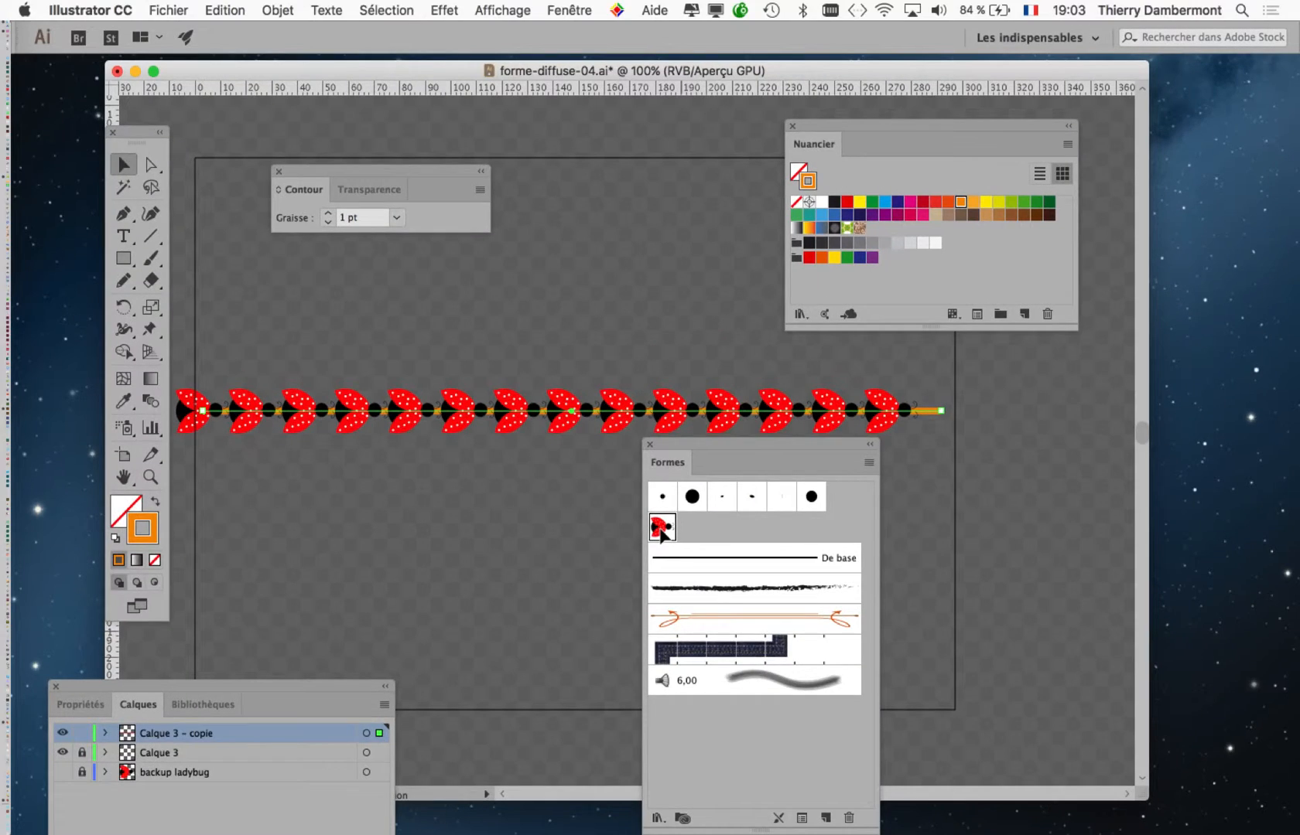
Toggle the visibility of Calque 3 to compare the plain line with the ladybug stroke, leaving that layer hidden.
drag(692, 453, 952, 478)
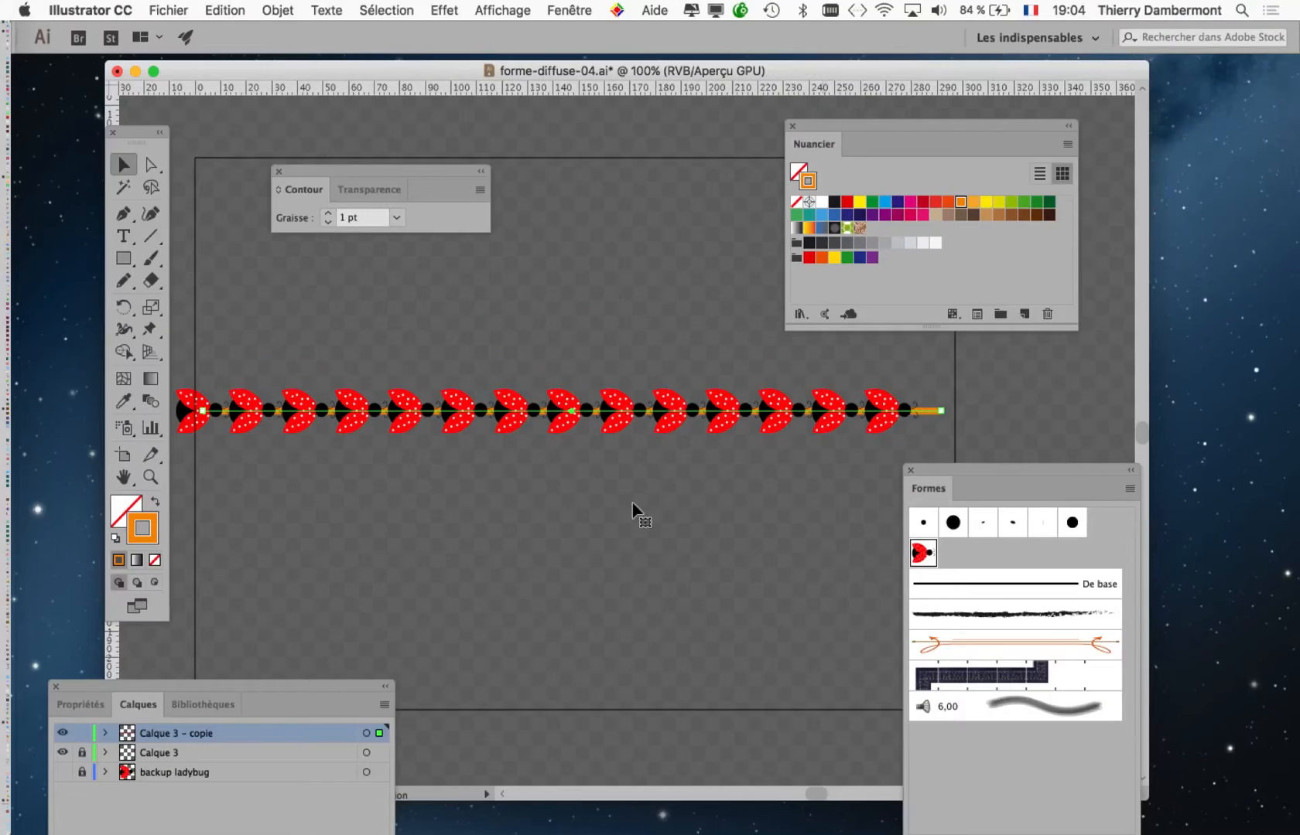
drag(208, 682, 763, 325)
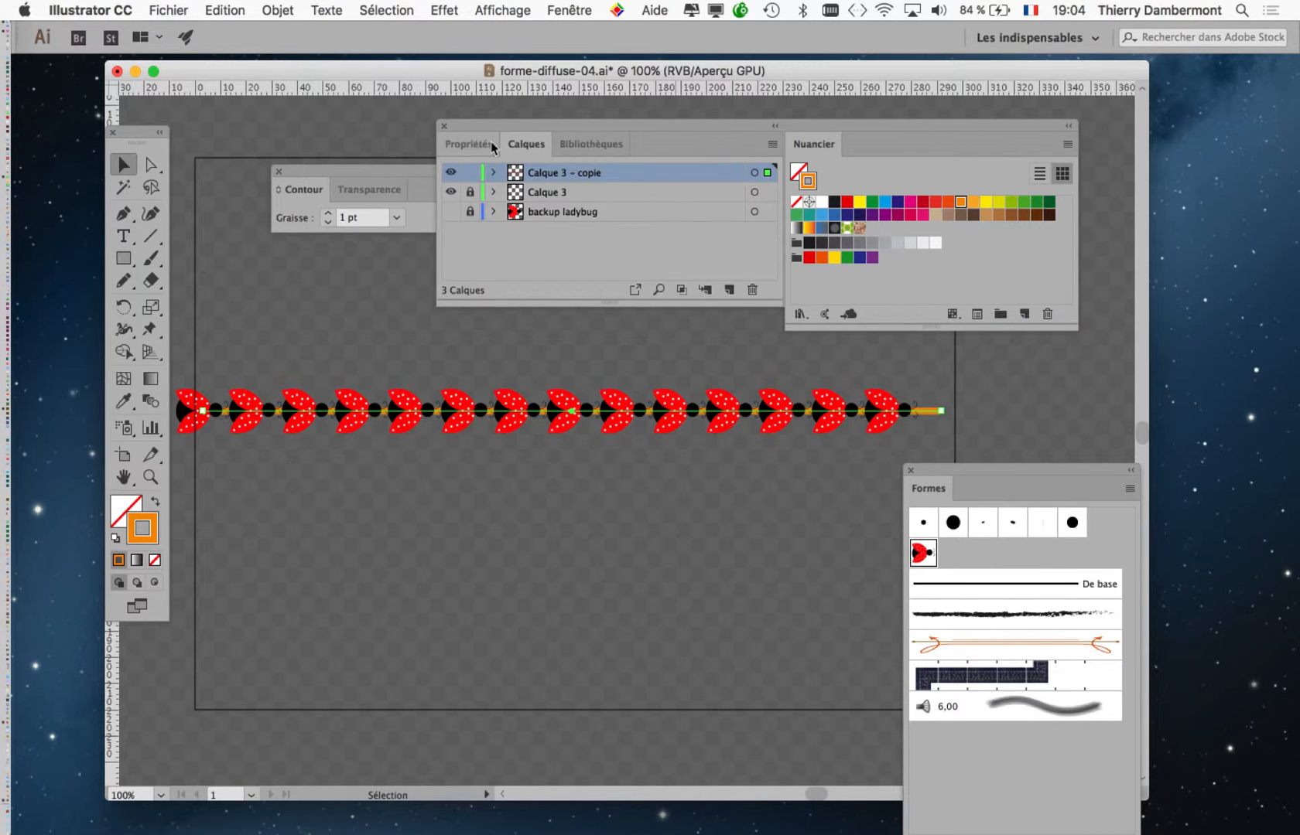
drag(808, 146, 944, 227)
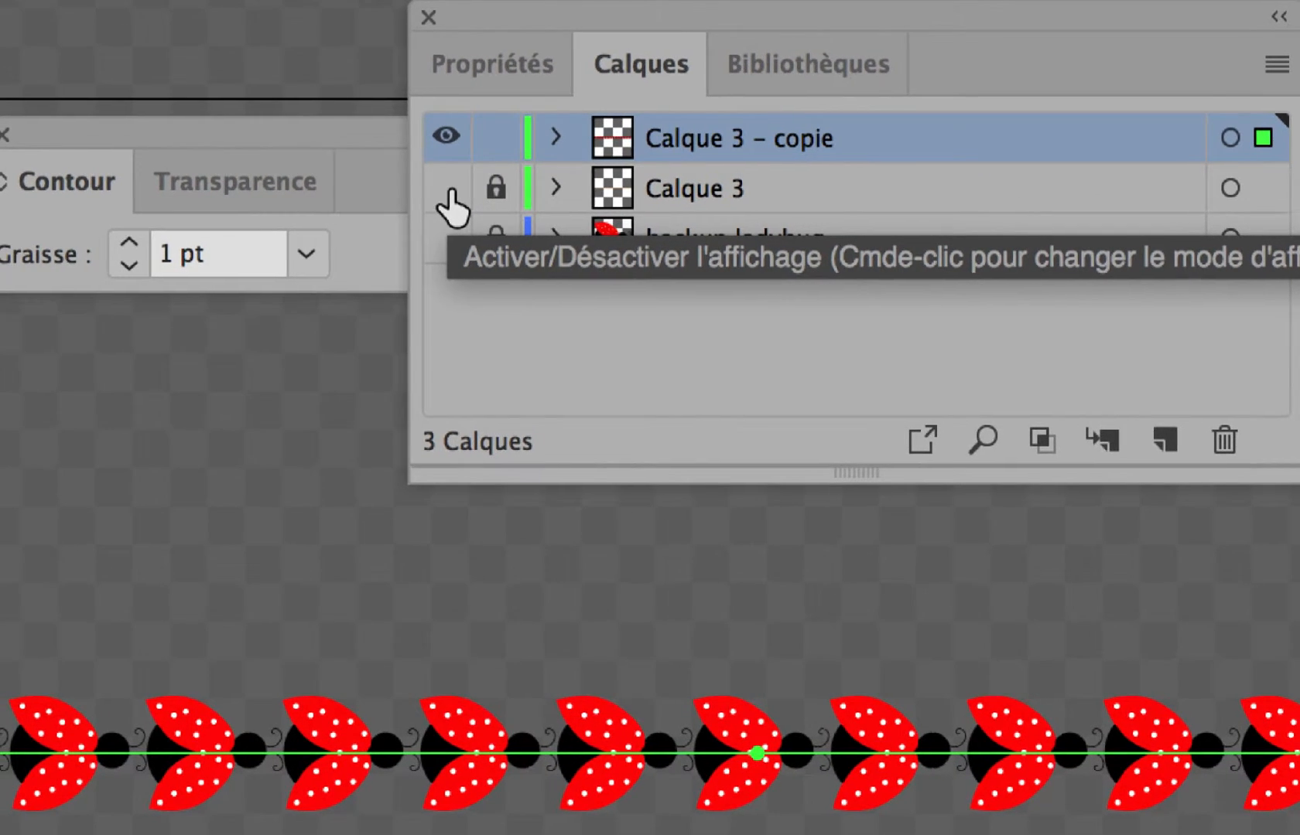
click(453, 194)
click(452, 193)
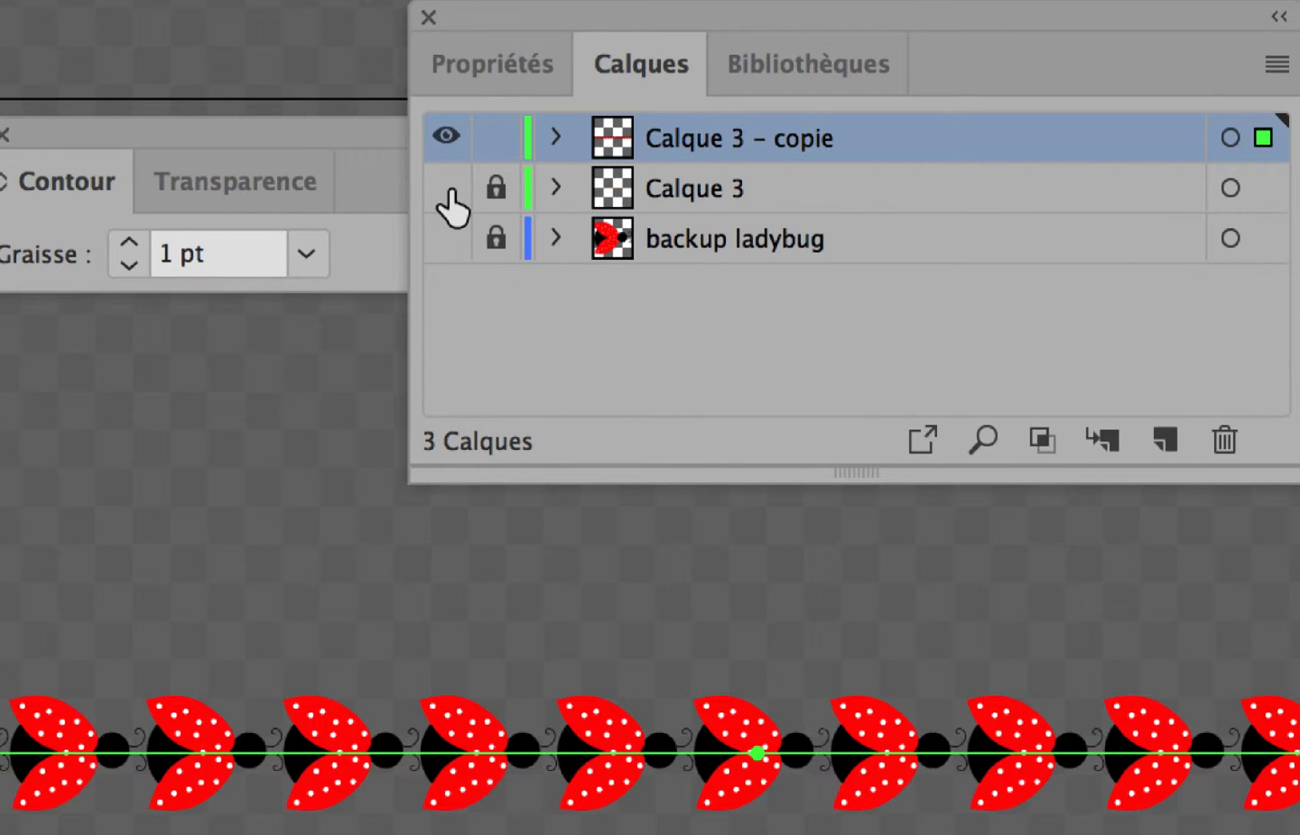
click(447, 188)
click(447, 188)
click(449, 188)
click(447, 188)
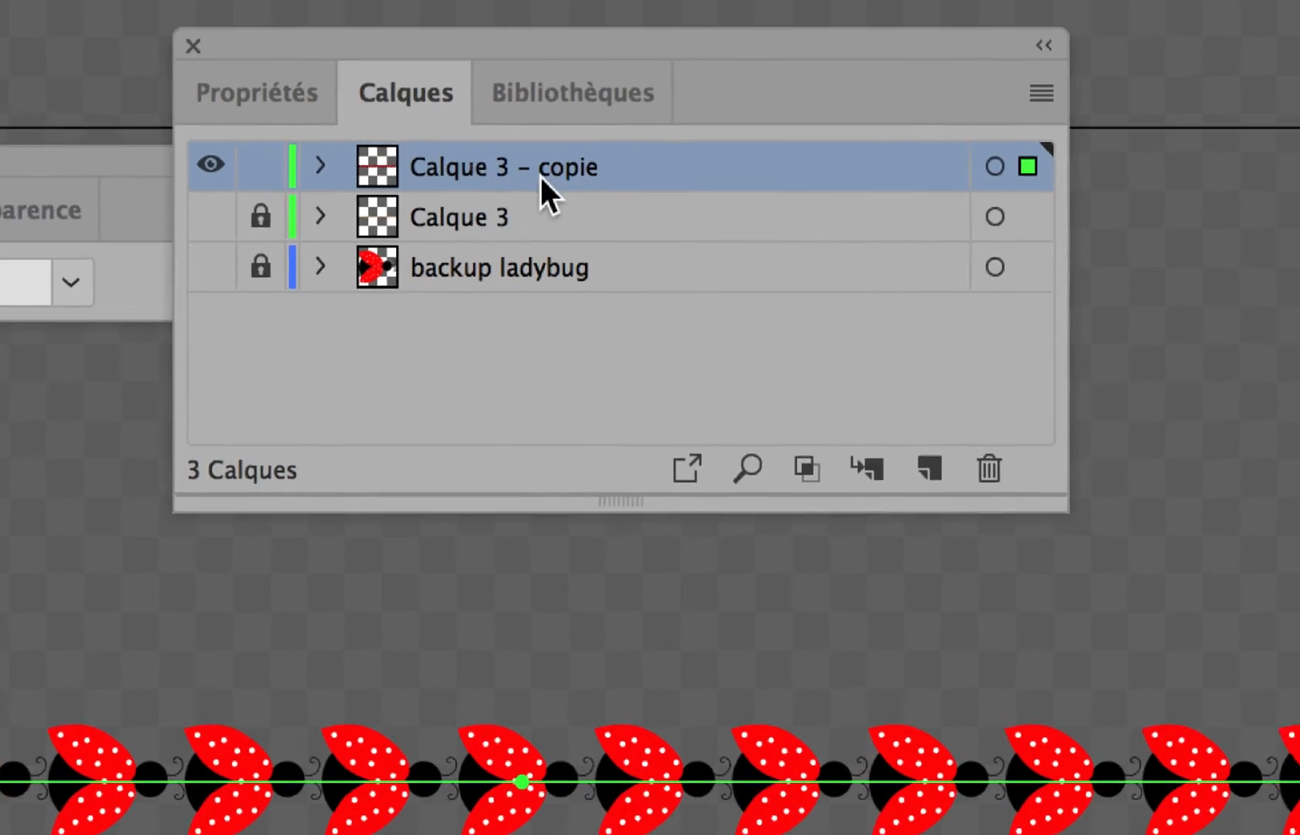
Expand Calque 3 – copie, highlight its <Graphe linéaire> path and display the path's appearance attributes beside the layer list.
click(479, 164)
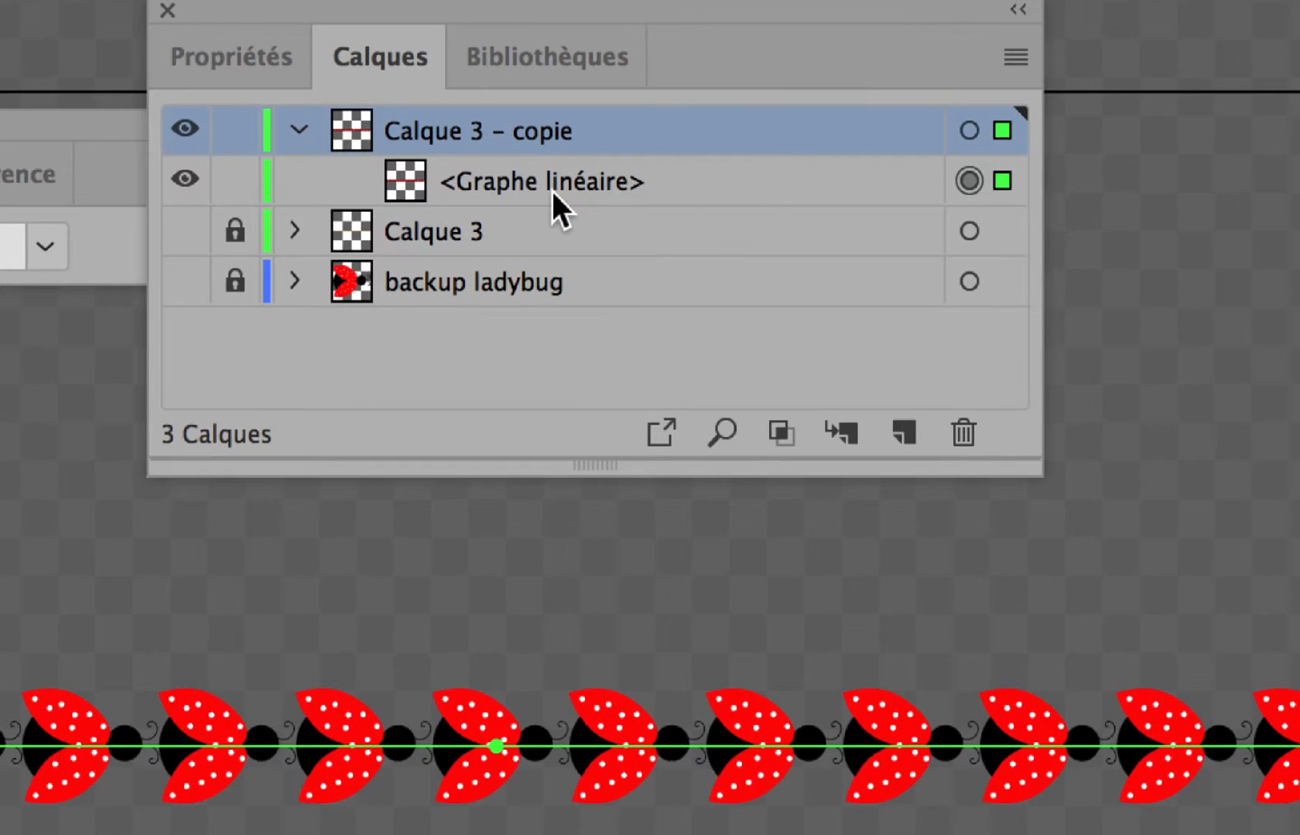
click(550, 188)
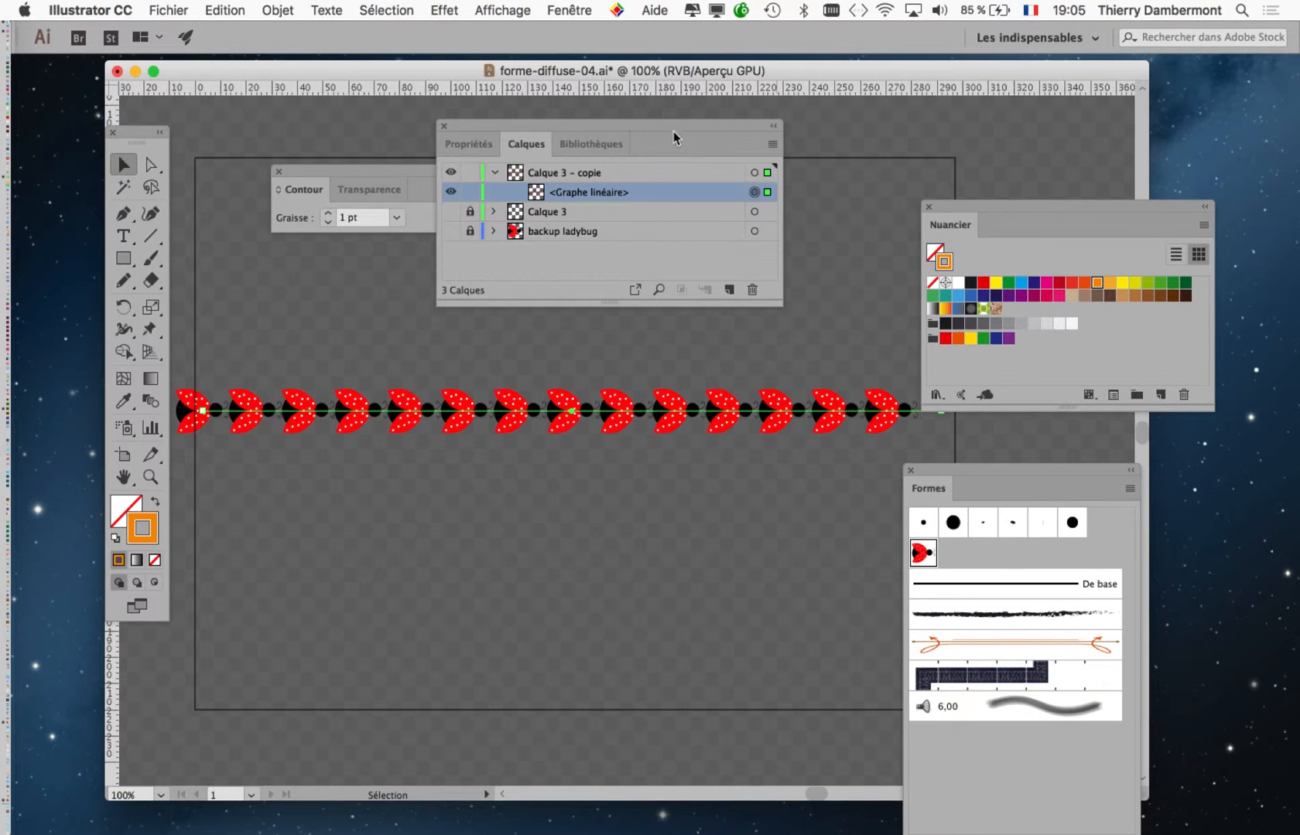
drag(663, 125, 429, 128)
click(582, 9)
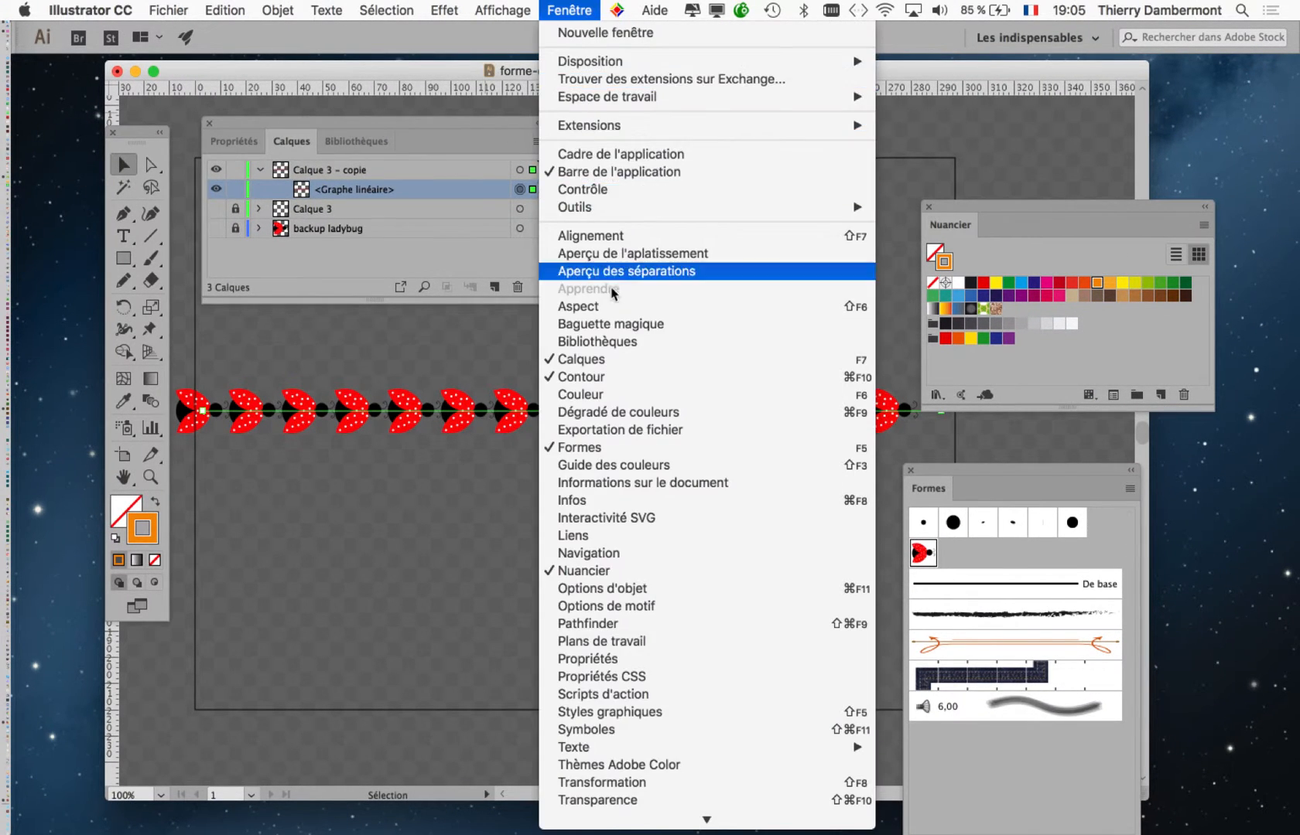
click(618, 306)
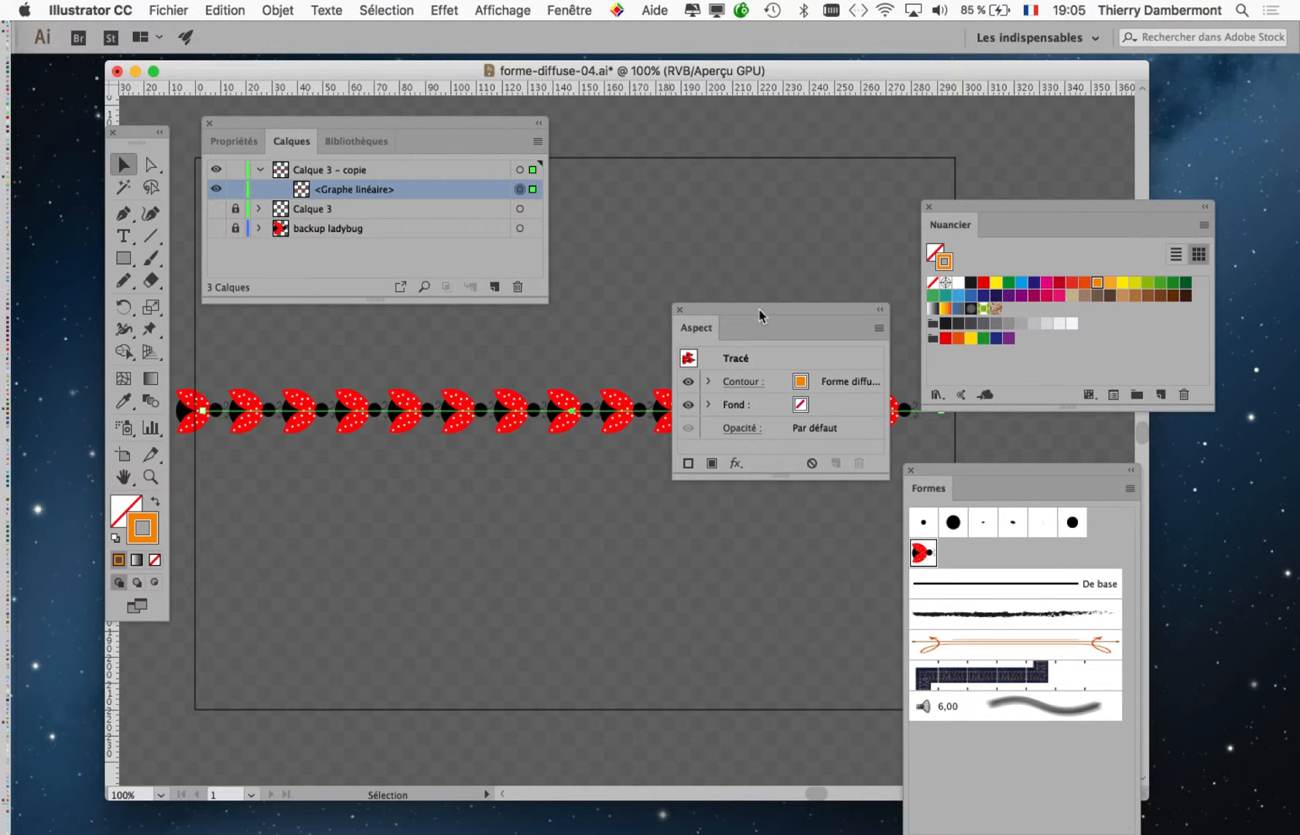
drag(760, 311, 647, 127)
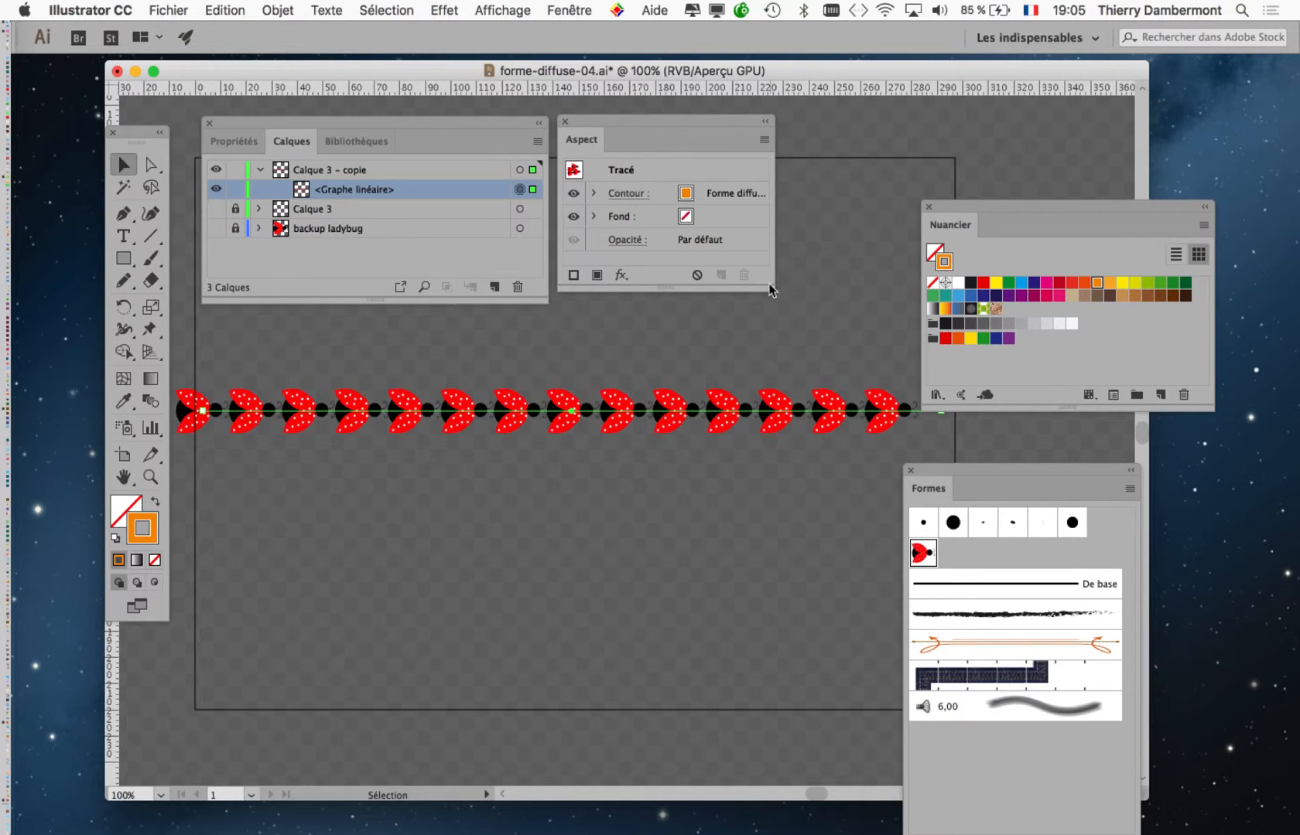
drag(773, 290, 899, 308)
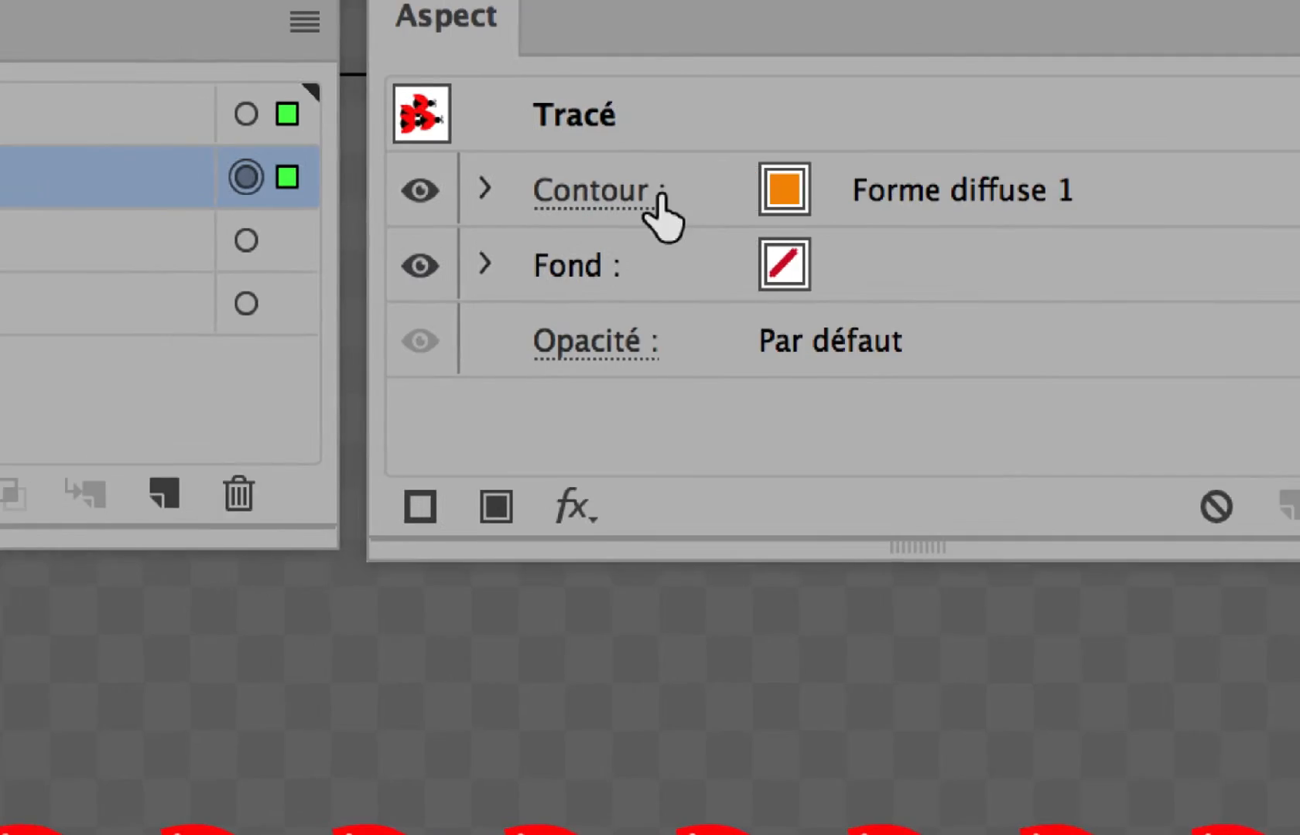
Select the path's Contour attribute and inspect the brush assigned to it.
click(1010, 207)
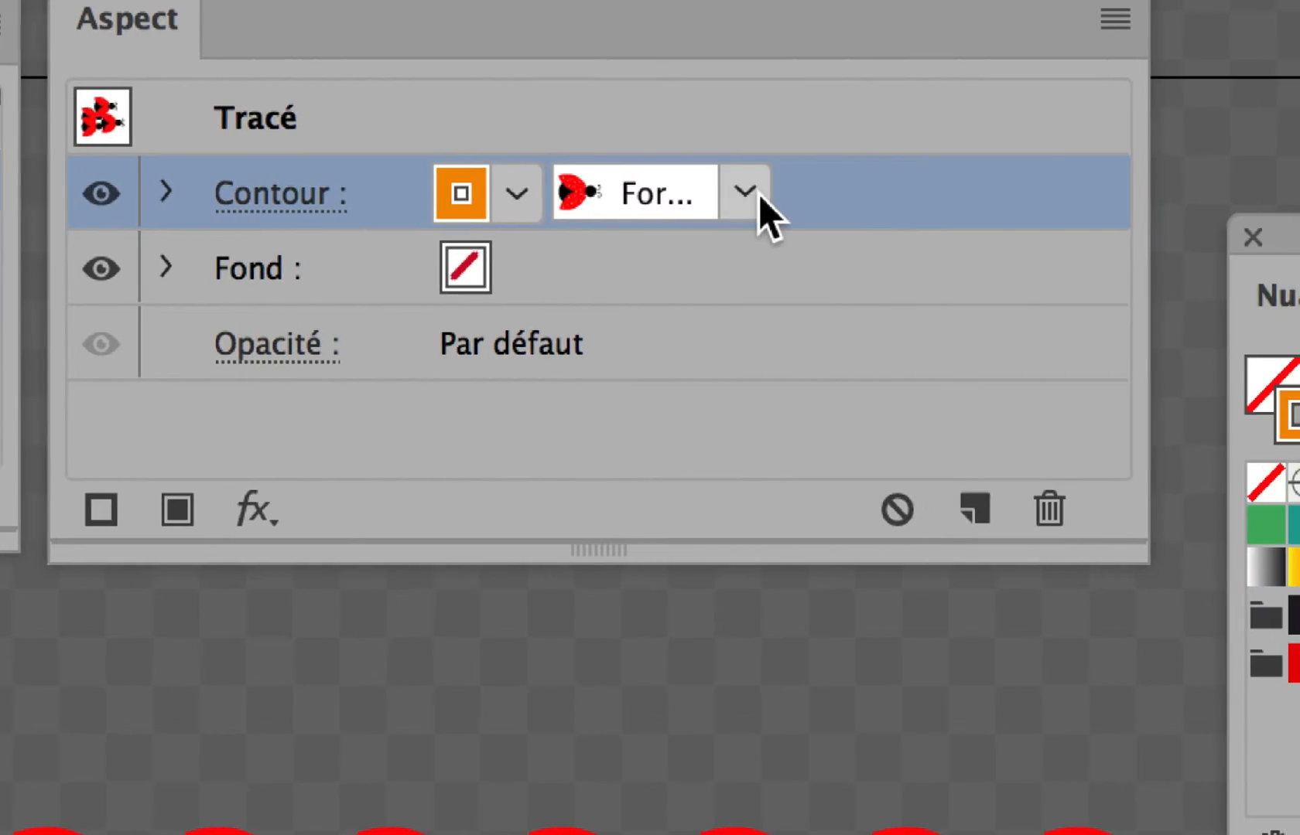
click(750, 195)
click(757, 195)
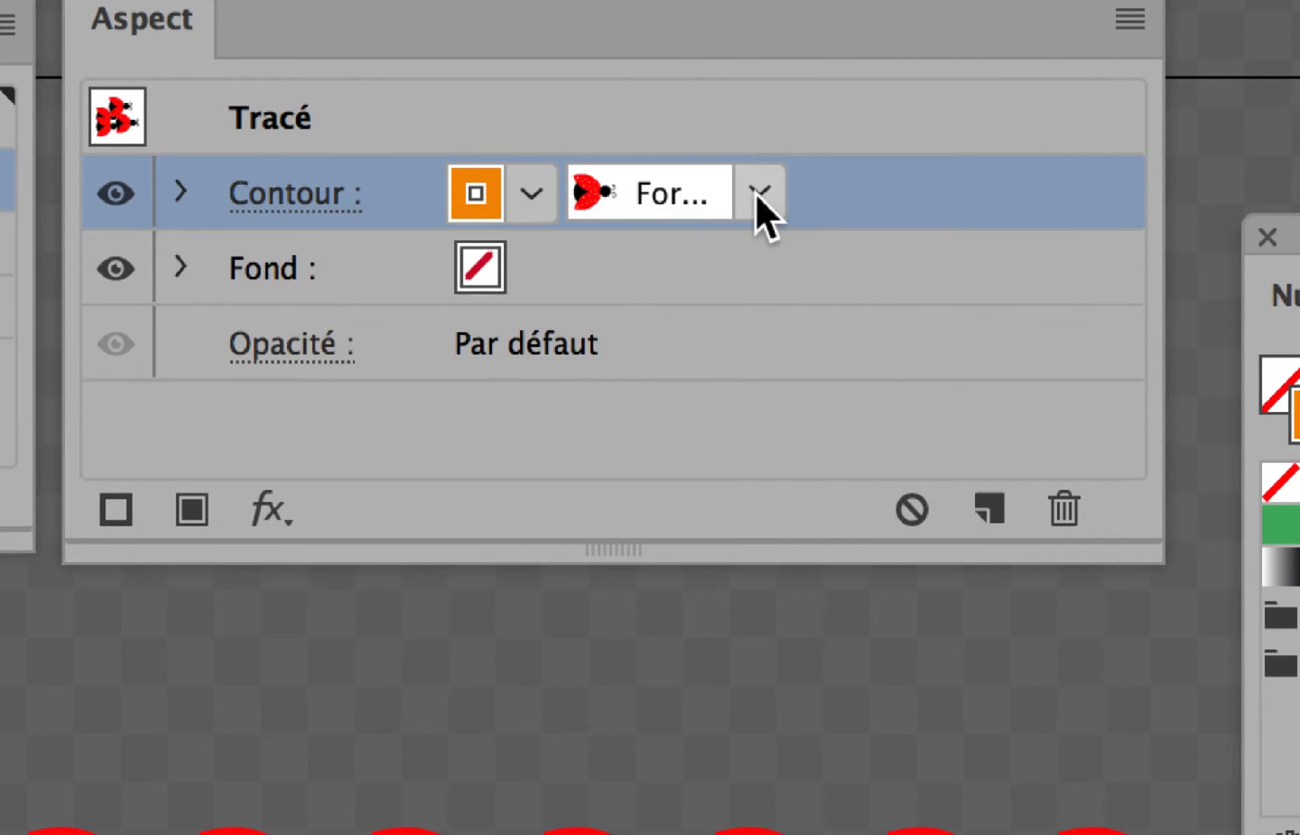
Check the brushes available for the path's Contour attribute, and close the appearance attributes.
click(751, 189)
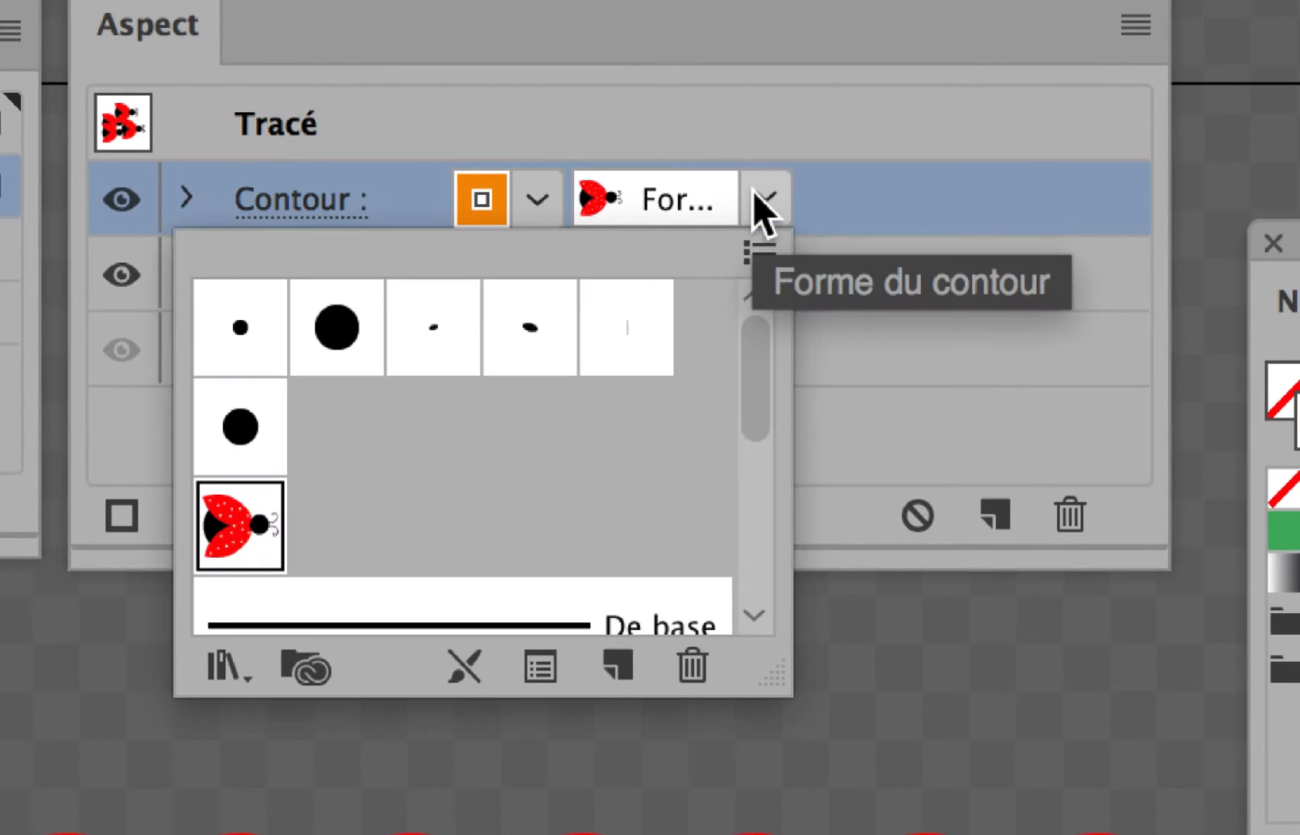
click(846, 191)
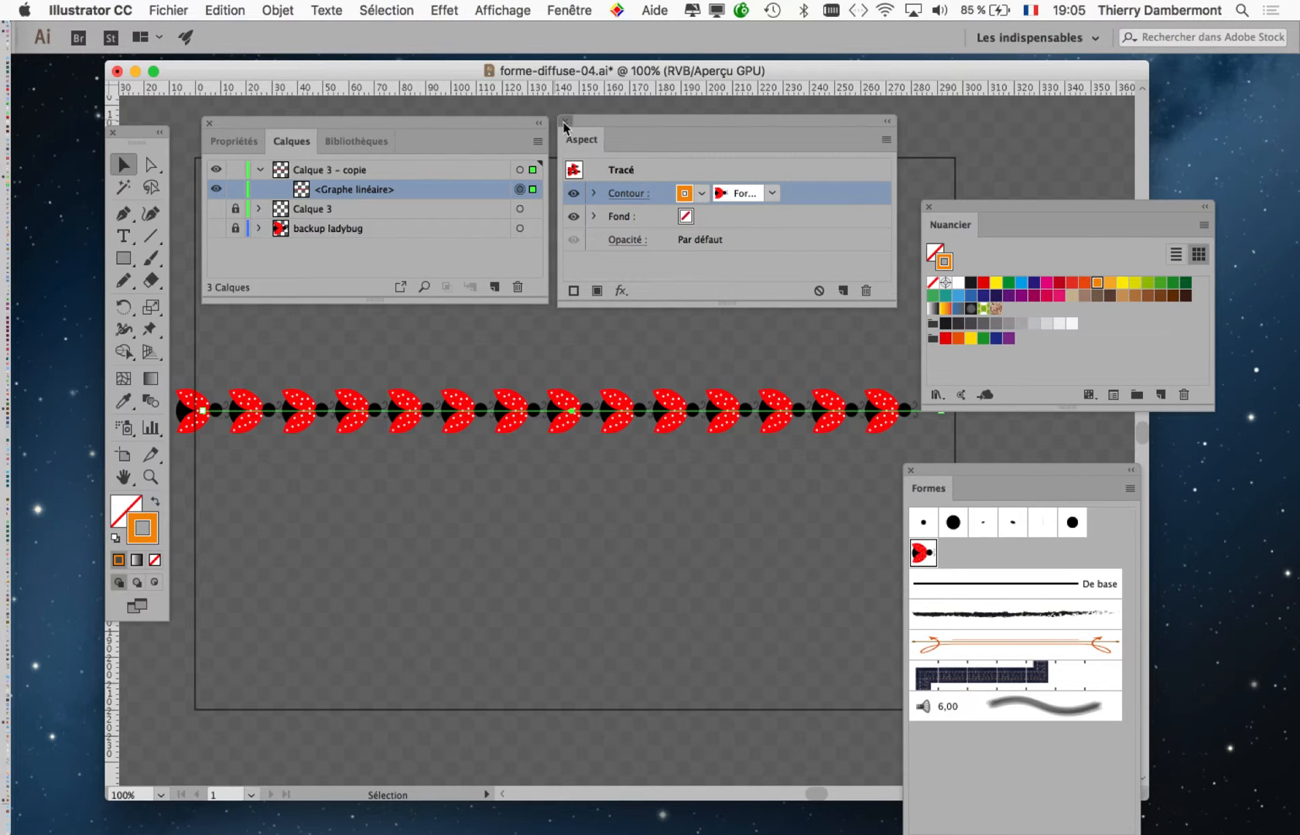
click(564, 121)
Reposition the Calques layer list over the empty area above the ladybug line.
drag(484, 125, 744, 129)
click(279, 172)
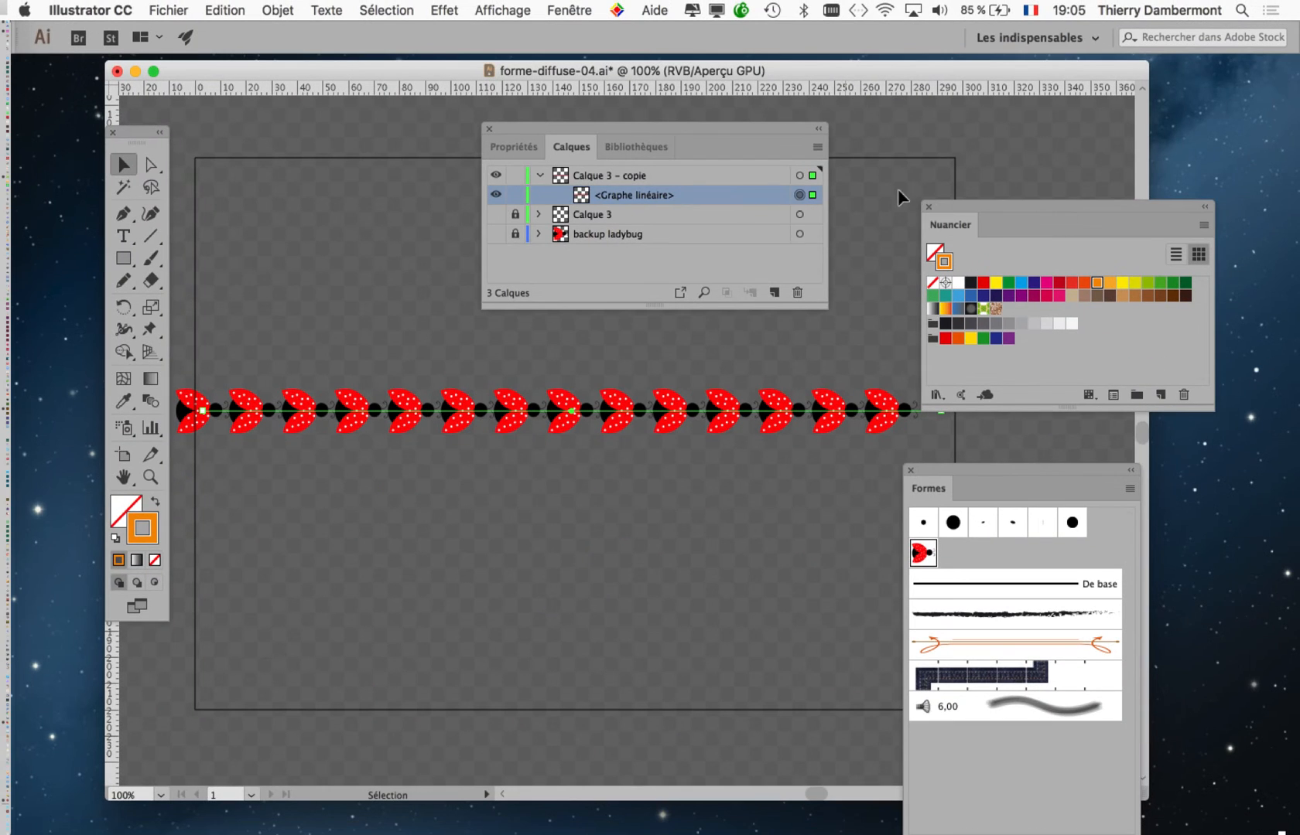
drag(680, 134, 613, 114)
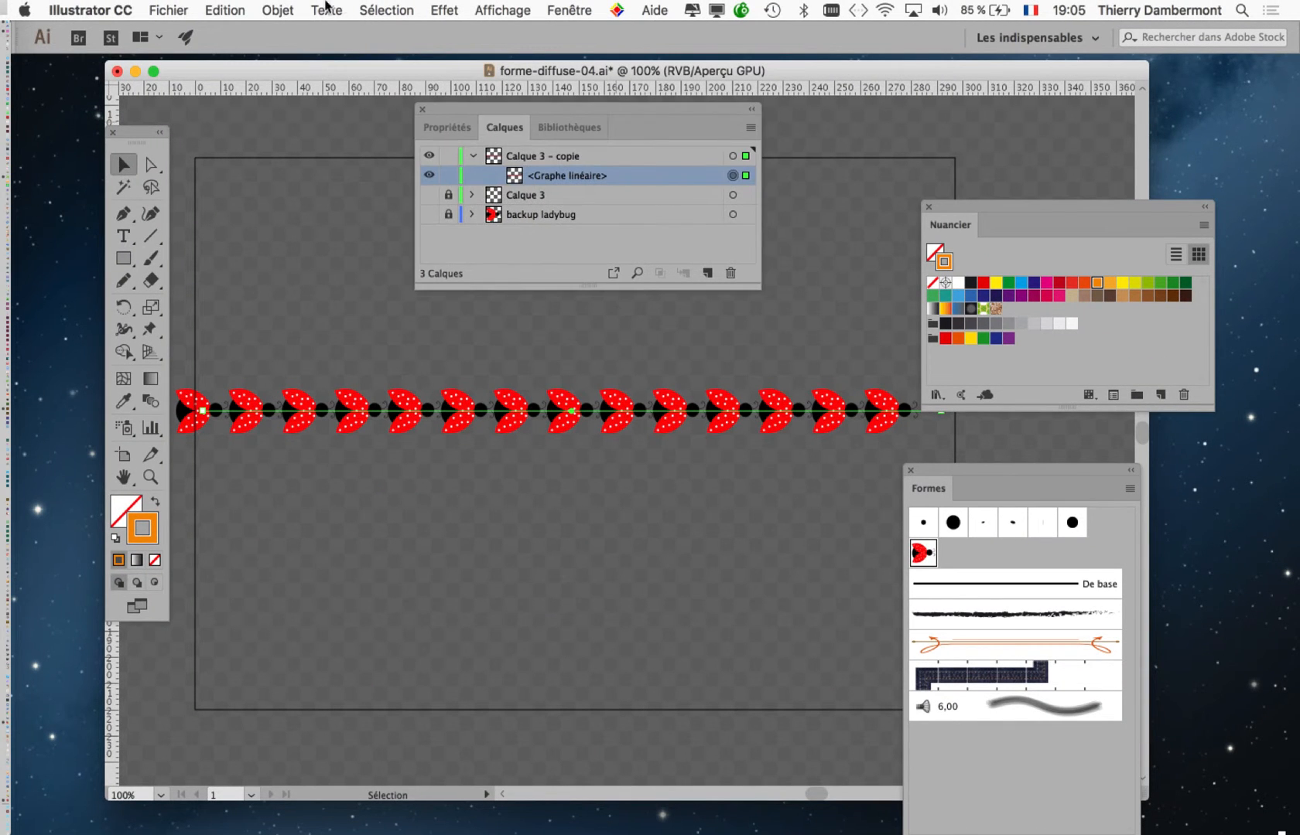
Save the document under the new name forme-diffuse-05.ai in the forme diffuse folder, keeping the Illustrator CC version options.
click(188, 8)
click(293, 167)
drag(670, 126, 680, 126)
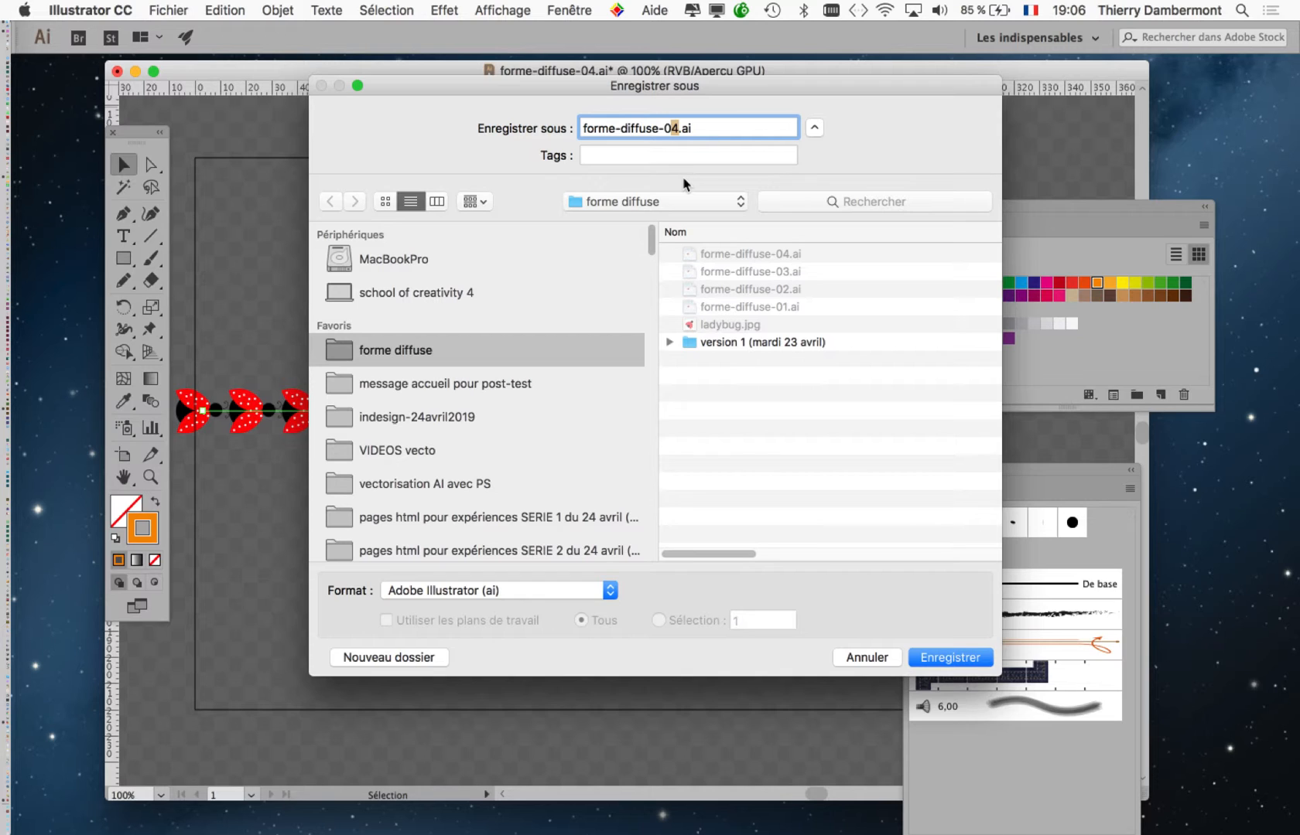
text(5)
click(947, 659)
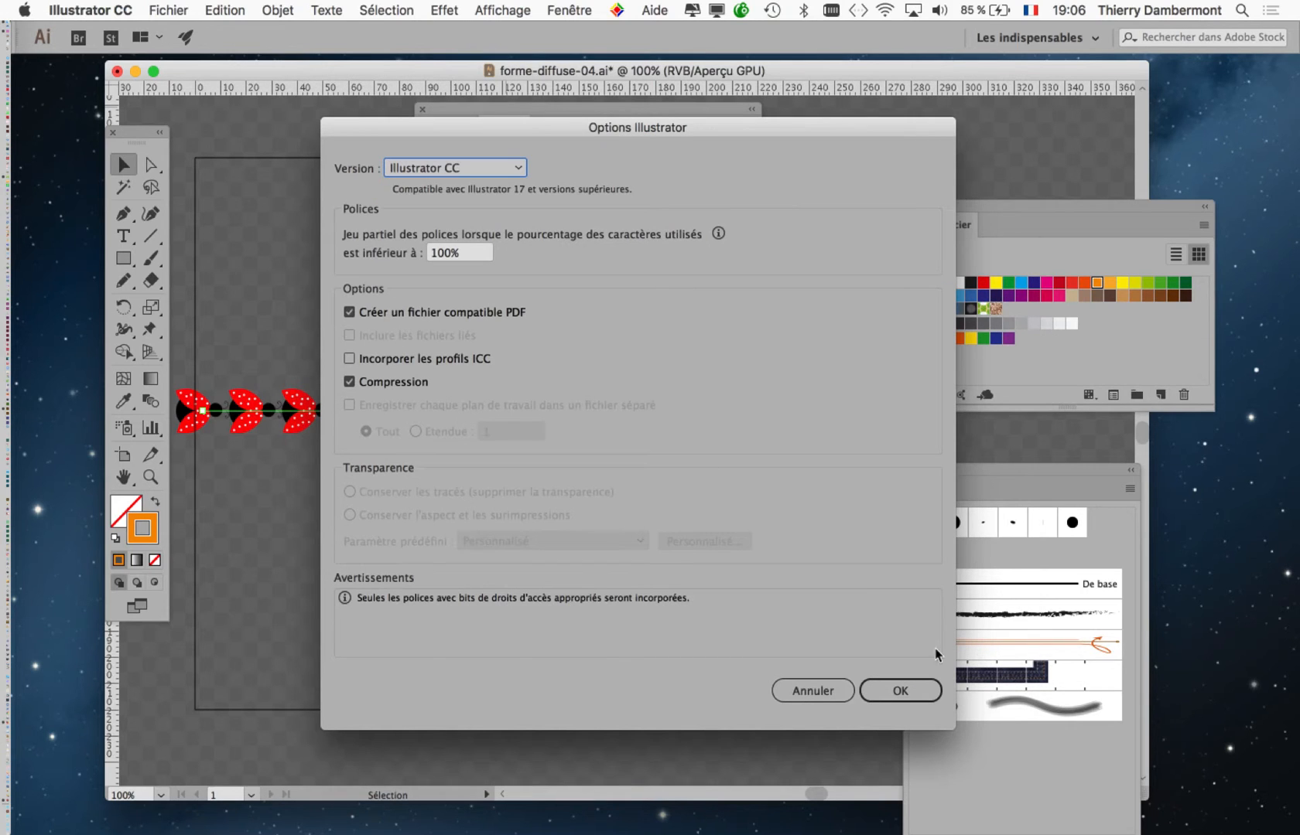
click(905, 696)
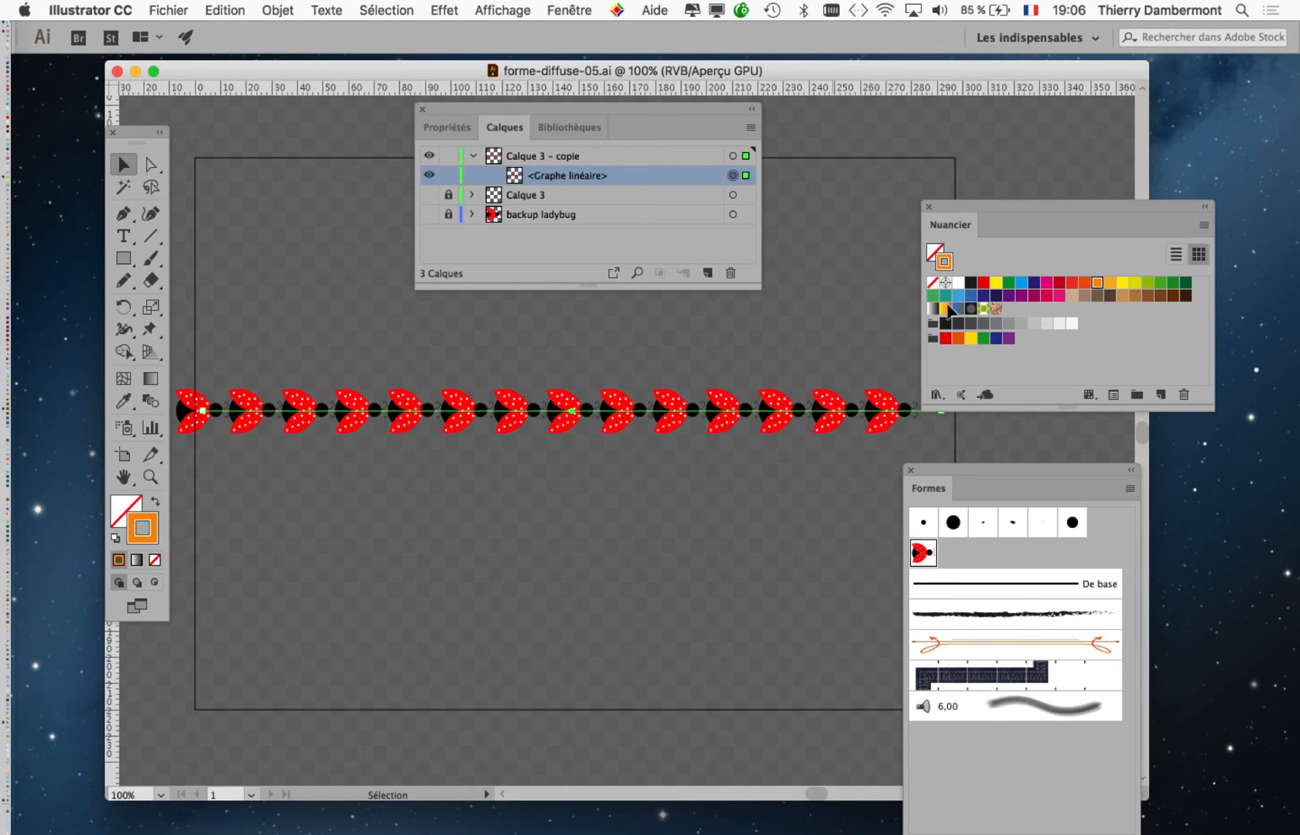
Move the Nuancier swatches and Formes brush list clear of the end of the ladybug line.
drag(967, 201, 1024, 141)
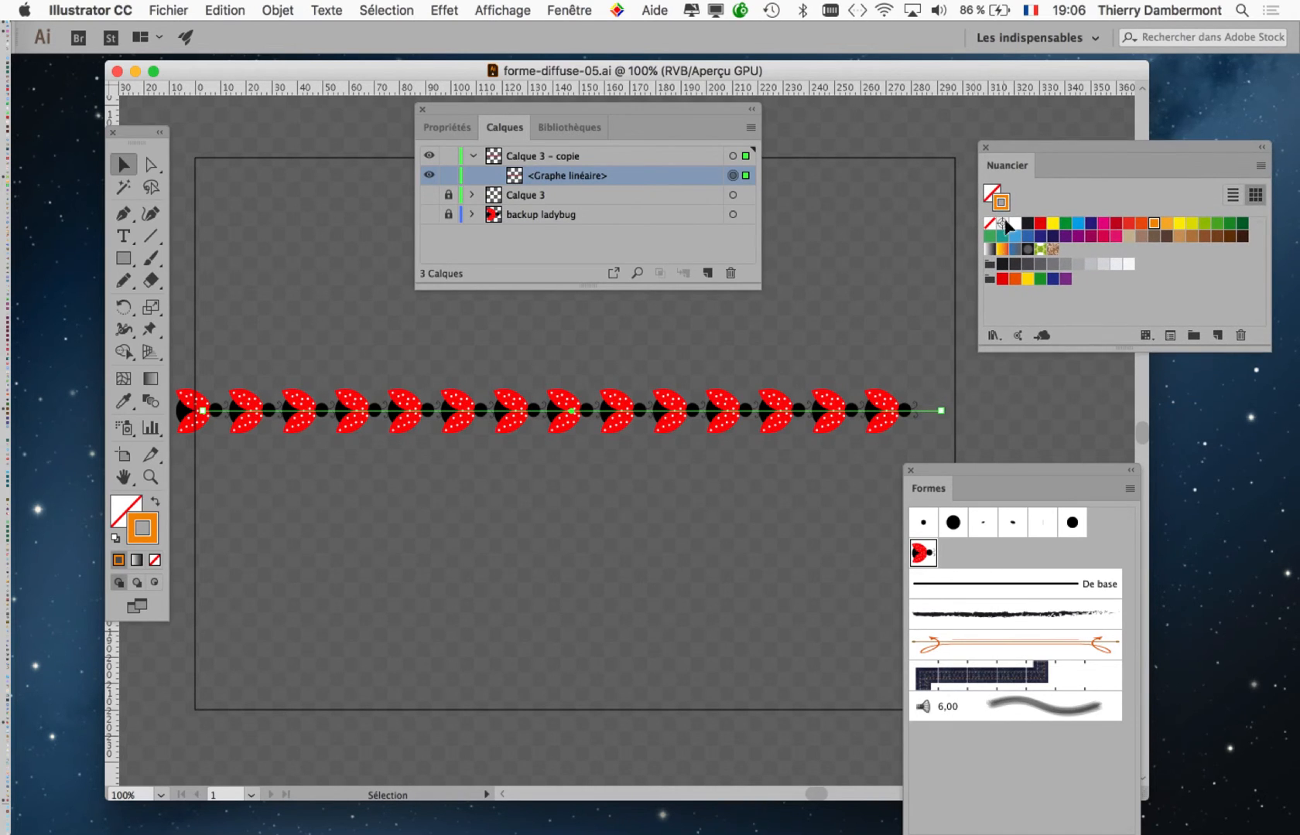
mouse_move(961, 472)
mouse_down()
mouse_move(1058, 382)
mouse_move(1074, 395)
mouse_move(1065, 388)
mouse_up()
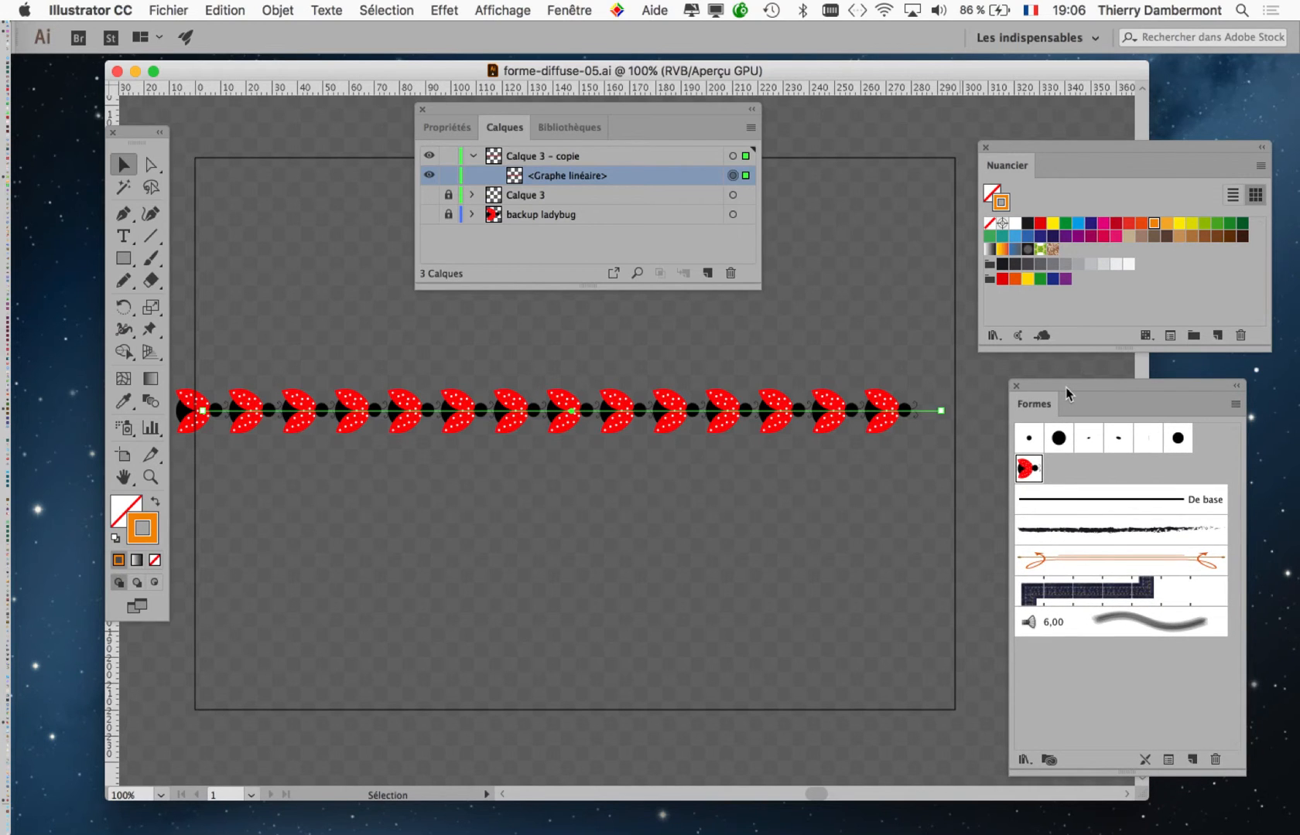
Switch to Firefox, browse the "corel painter jet" image results and enlarge the Corel Painter Aide picture of shells arranged by Rang 1, 2 and 3.
mouse_move(31, 657)
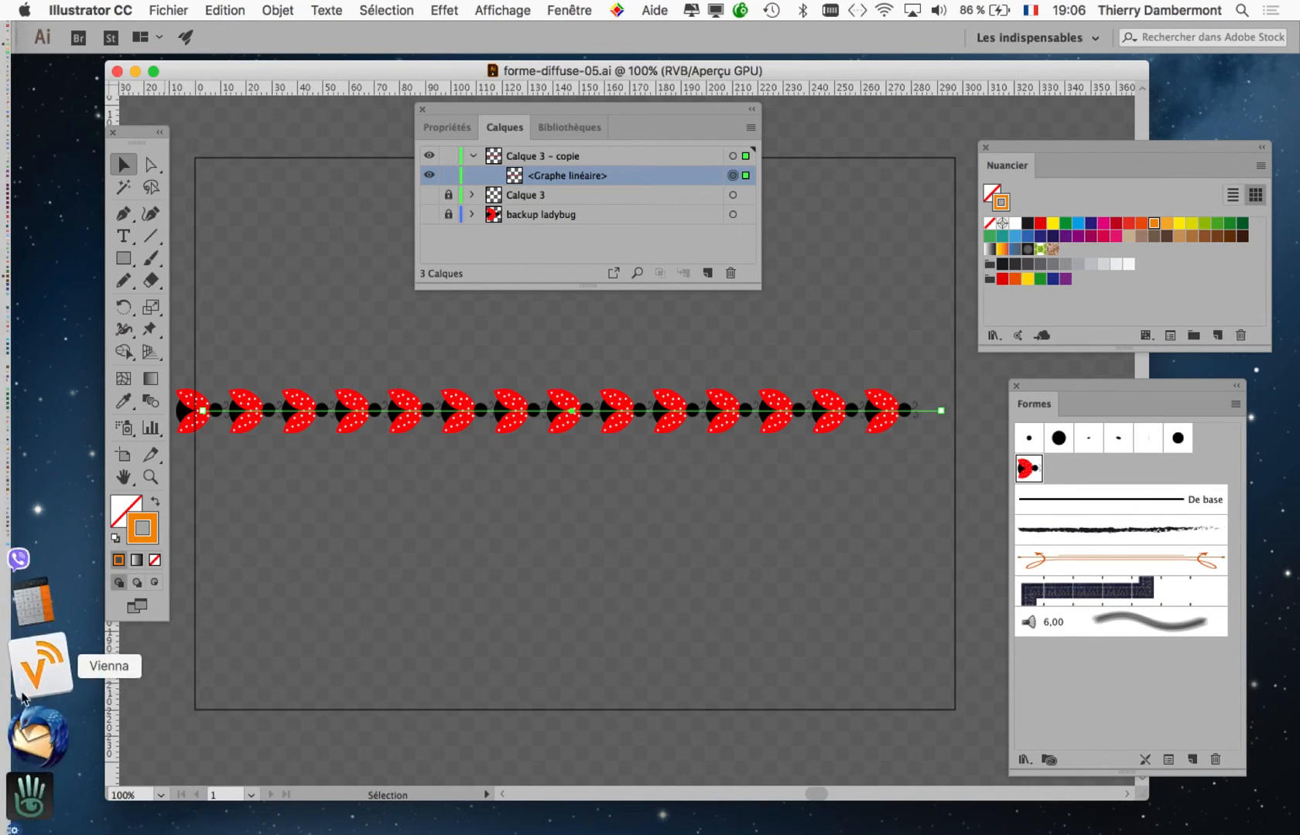
click(41, 731)
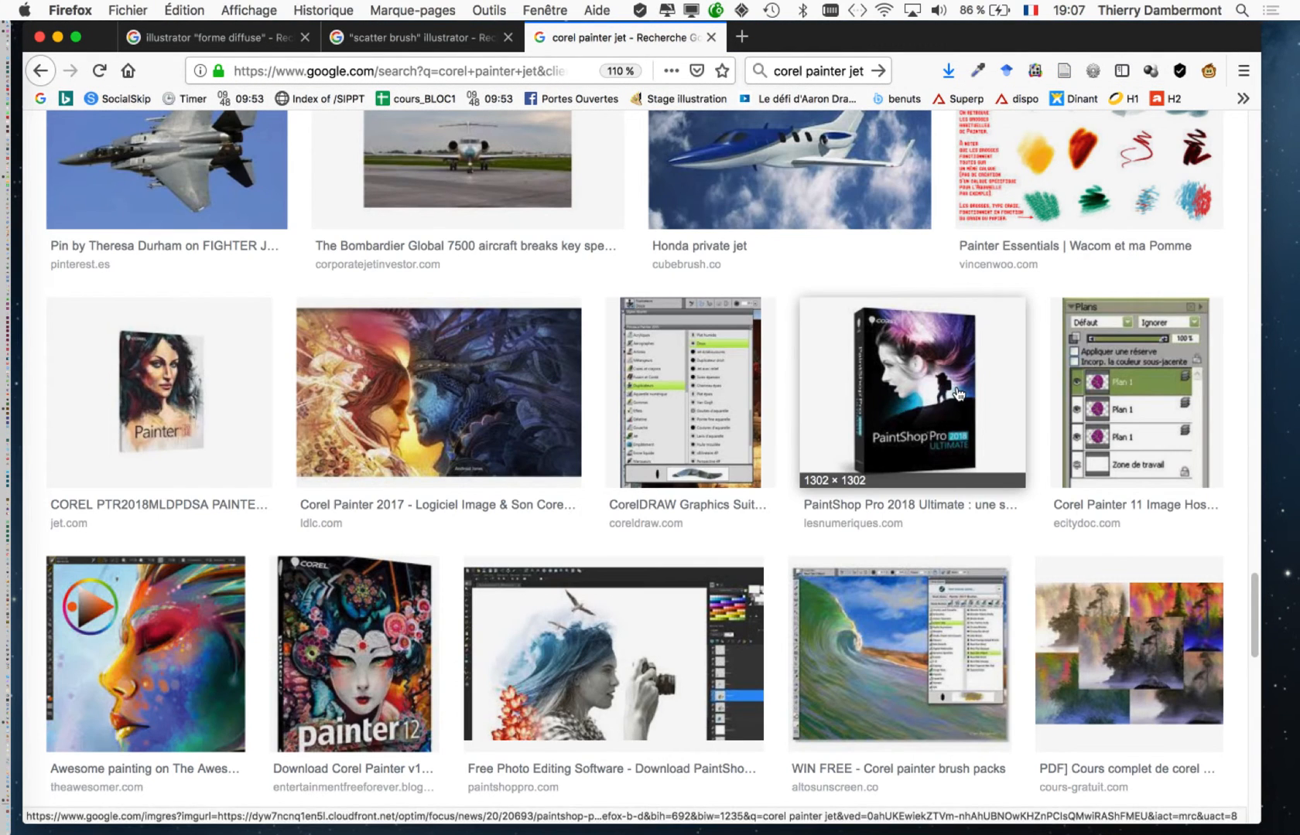
scroll(958, 399, down, 3)
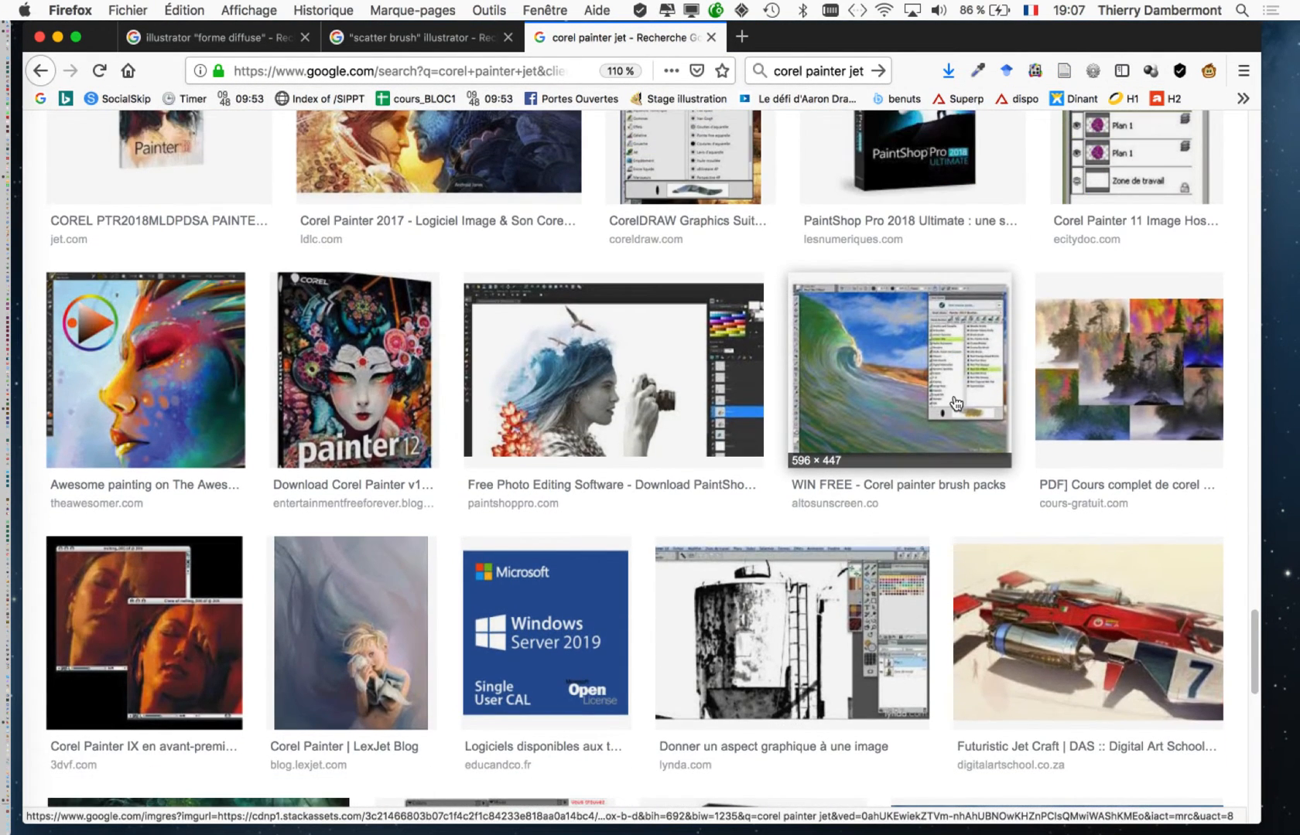
scroll(957, 402, down, 10)
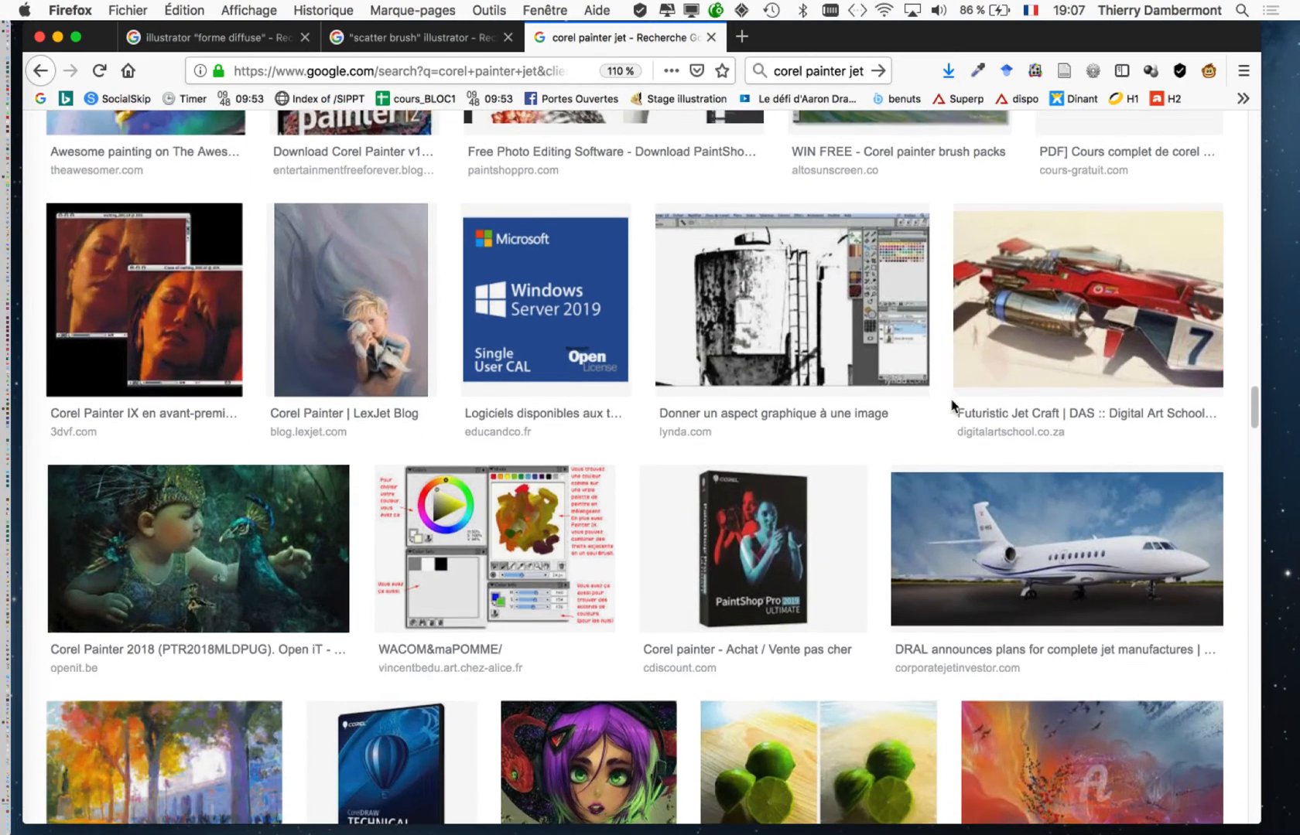
scroll(921, 418, down, 3)
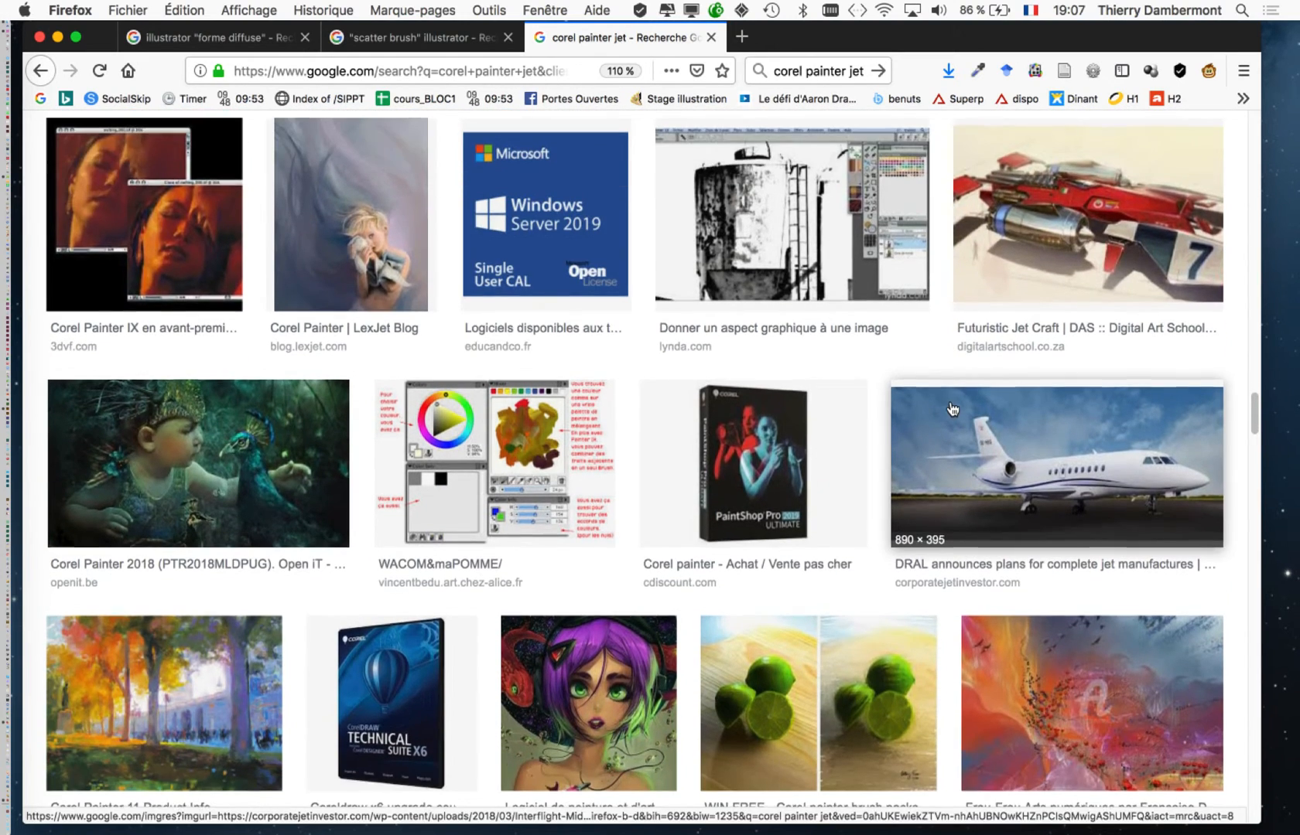
scroll(850, 429, down, 3)
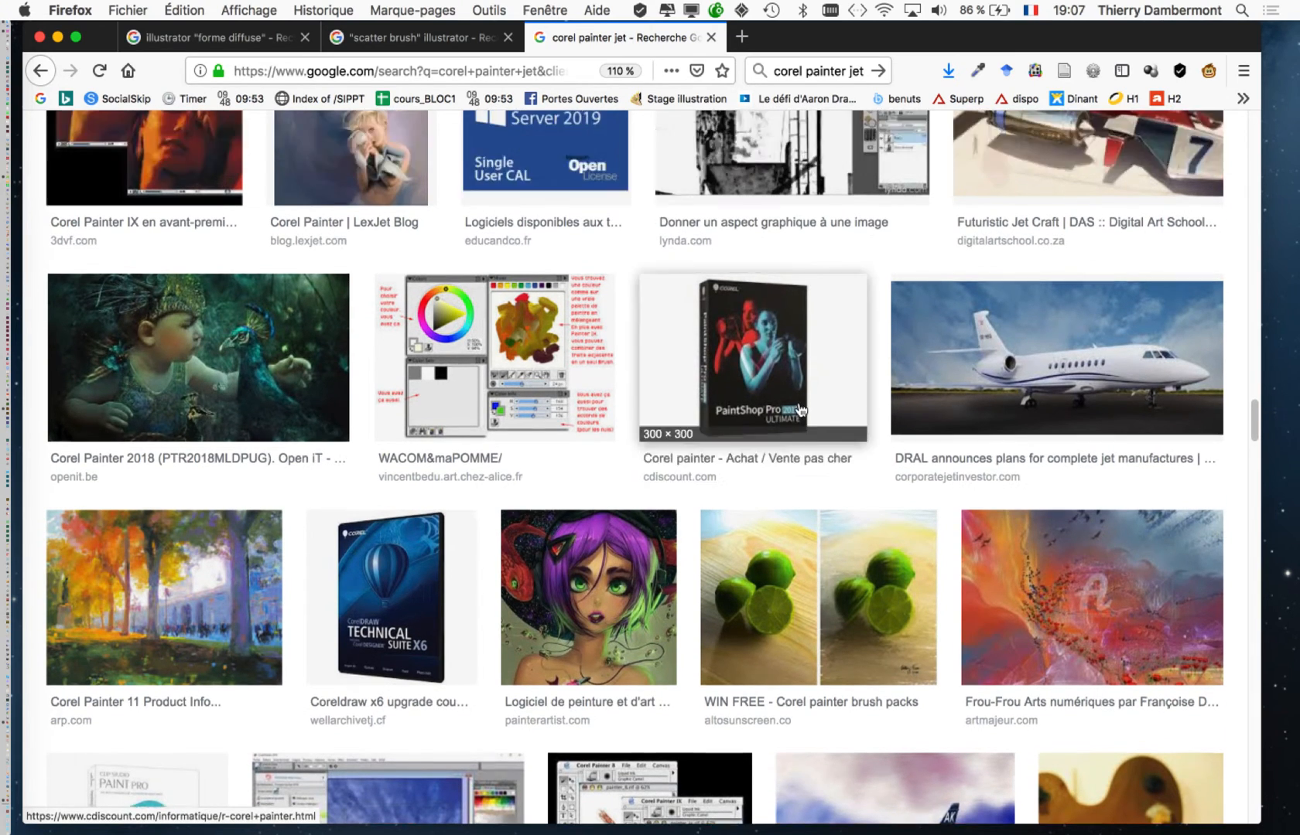
scroll(800, 410, up, 15)
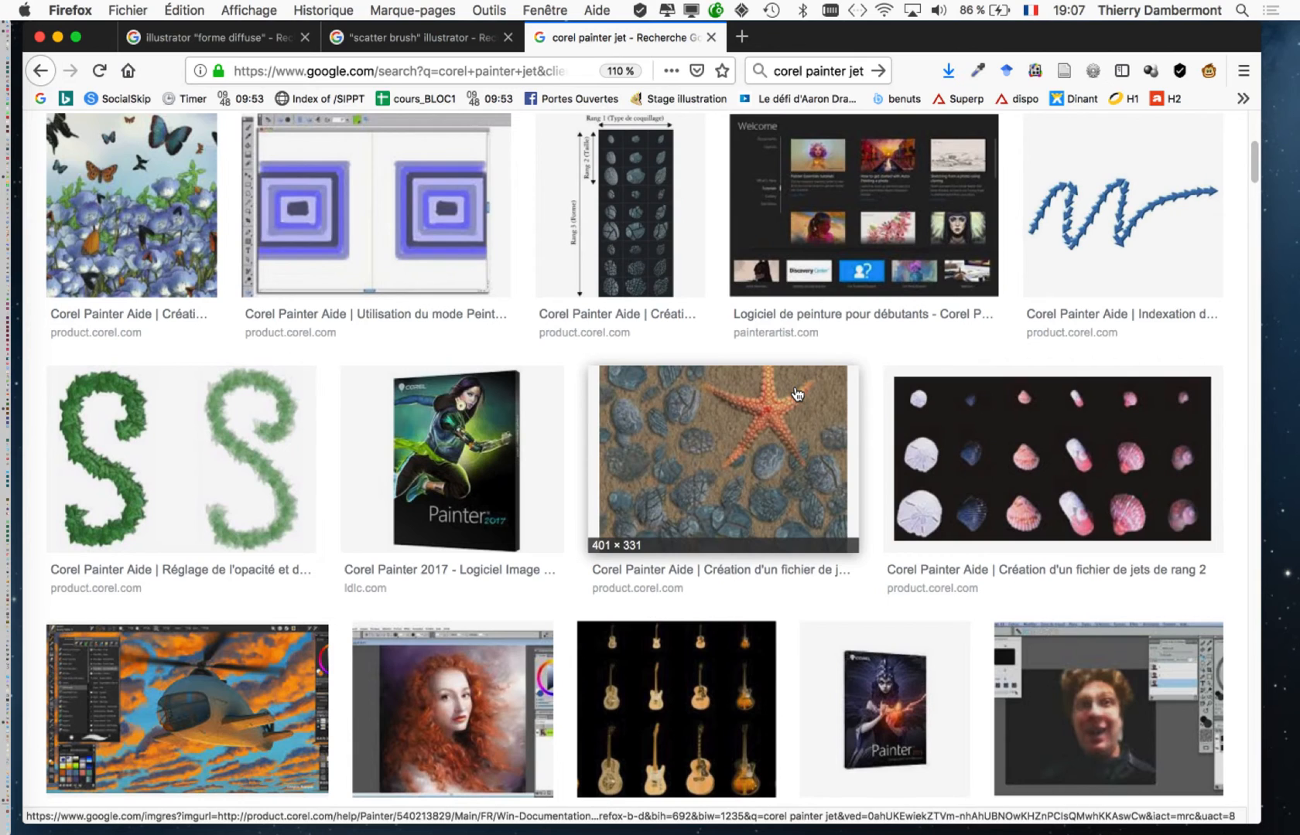
scroll(797, 395, up, 6)
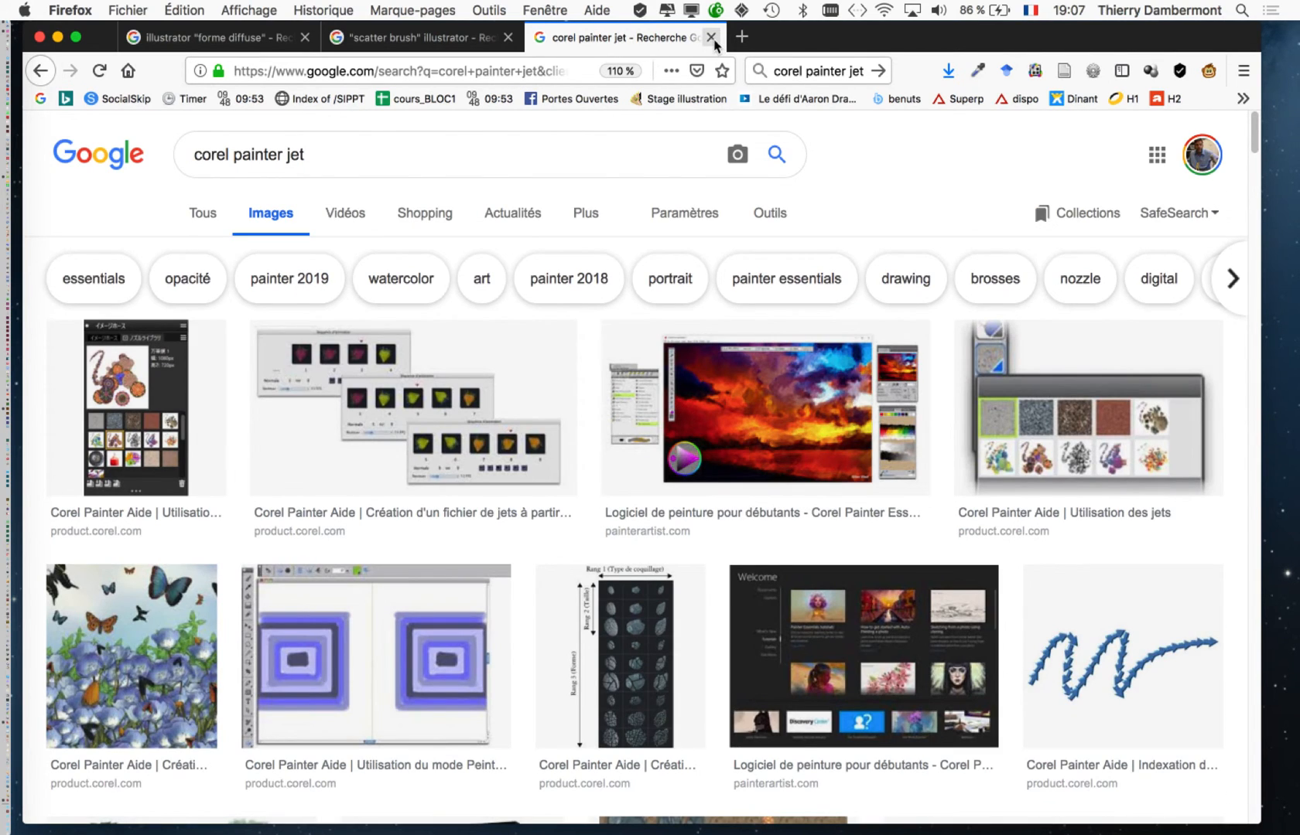
scroll(755, 279, down, 5)
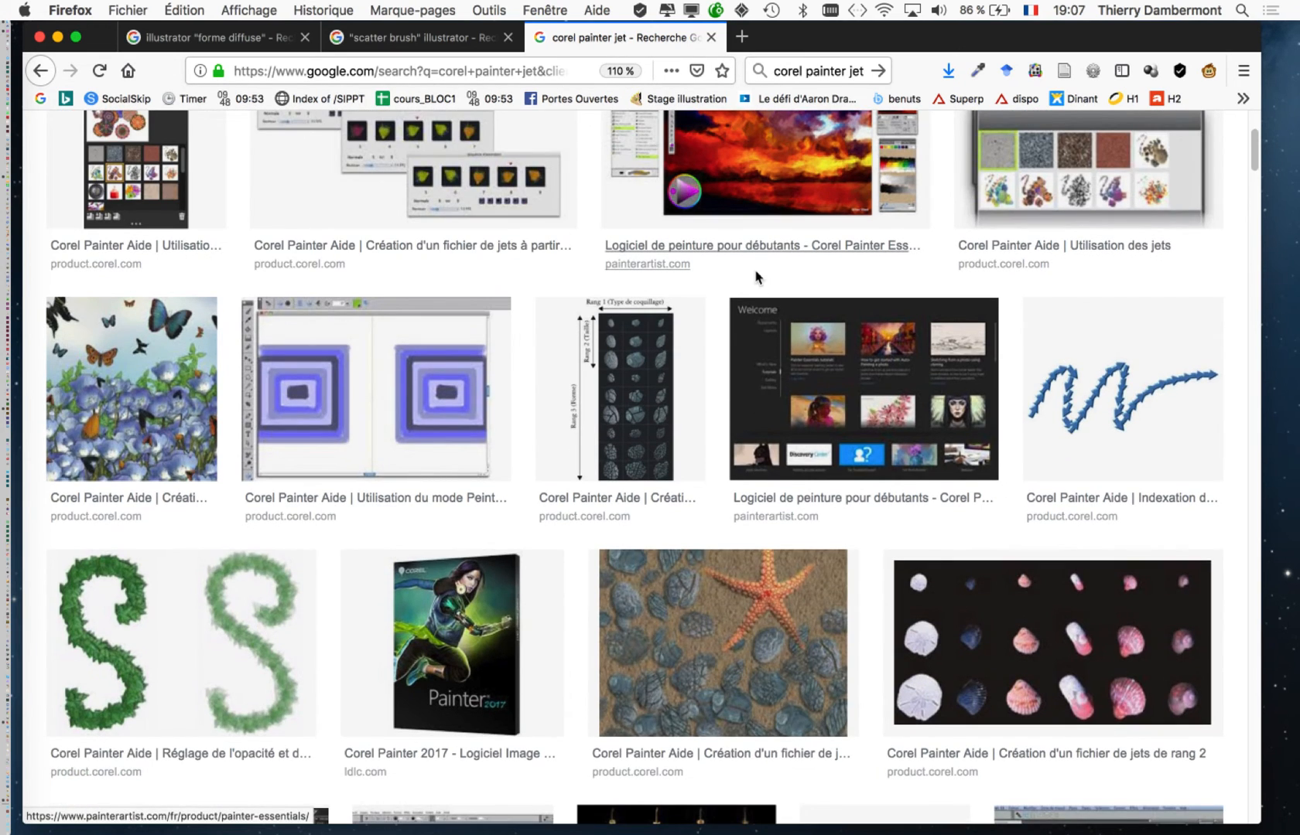
click(622, 363)
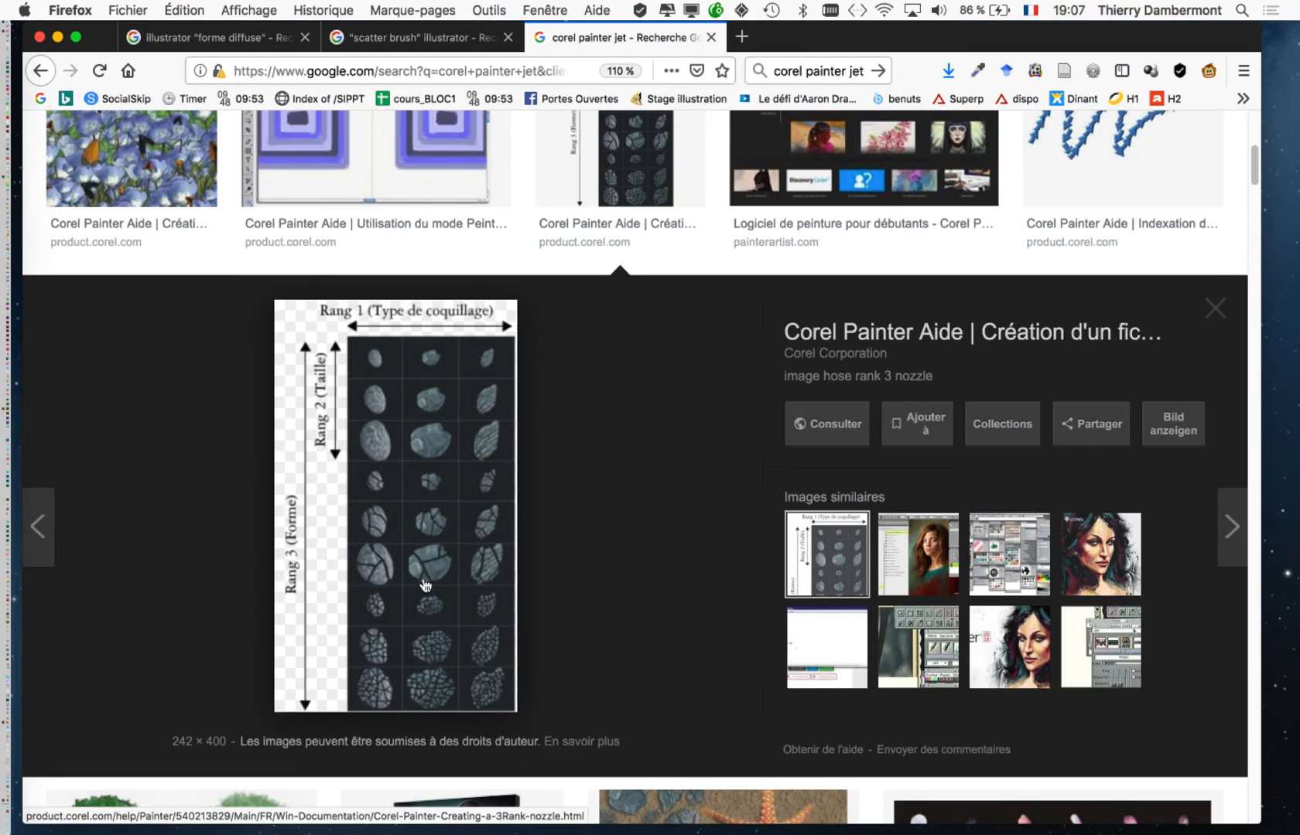